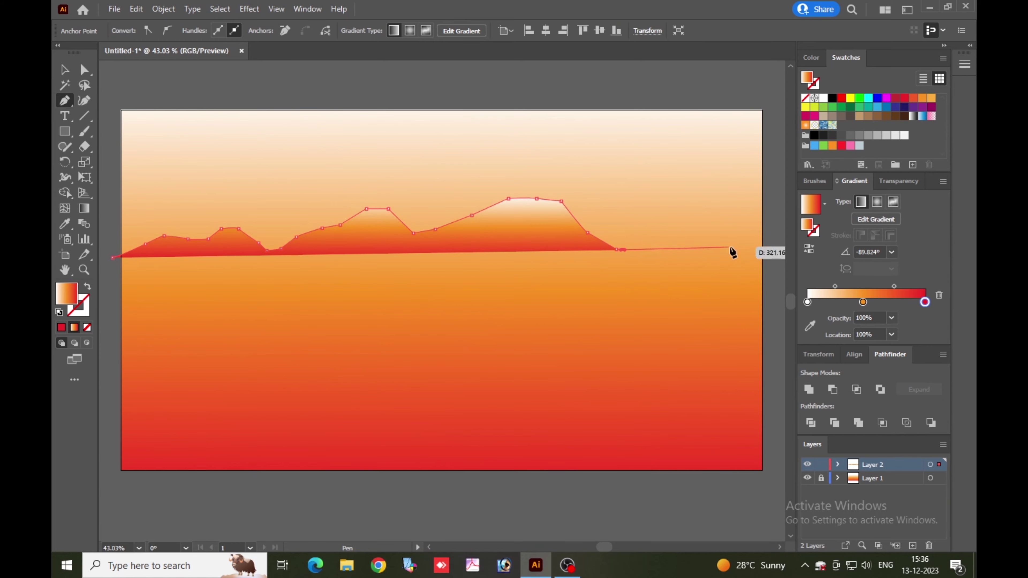
Step: Extend the mountain outline with the Pen tool from the last valley in rising straight segments to just beyond the artboard's right edge
left_click(730, 246)
key("ctrl+z")
left_click(643, 241)
left_click(671, 228)
left_click(722, 219)
left_click(759, 200)
left_click(780, 182)
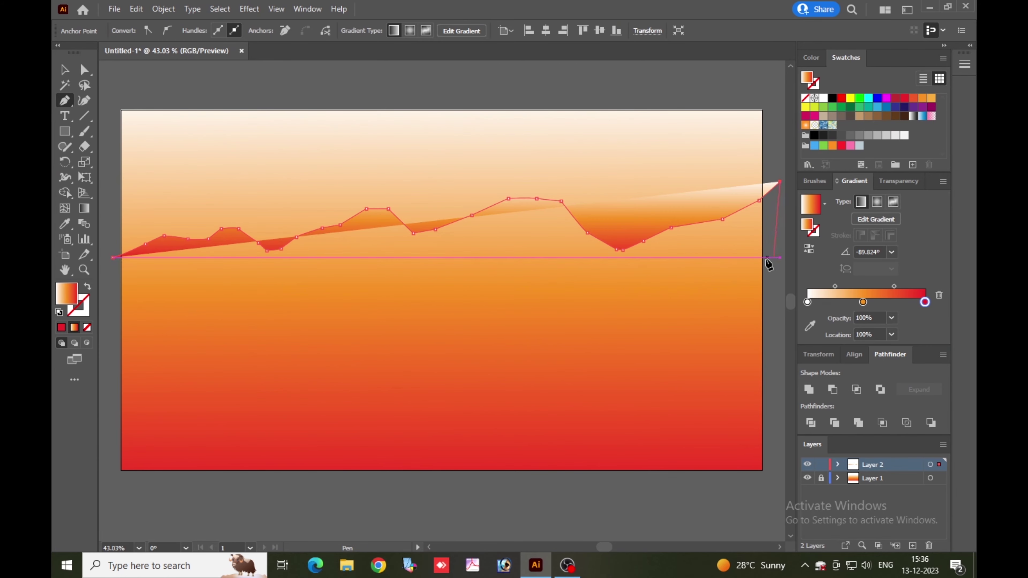
Step: Close the mountain outline with a straight horizontal base running from beyond the artboard's right edge to beyond its left edge
key("Escape")
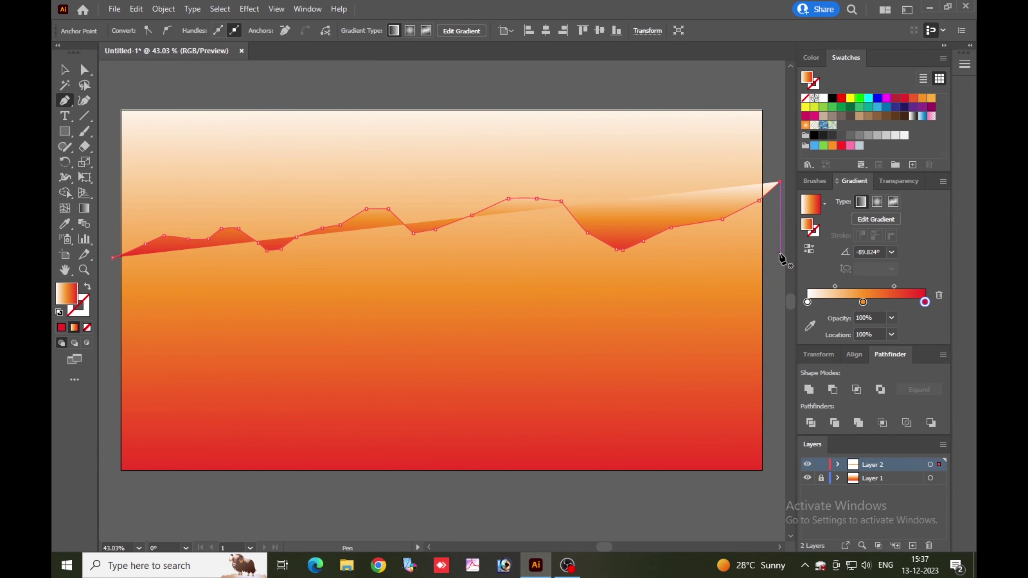
left_click(781, 264)
left_click(112, 282, "shift")
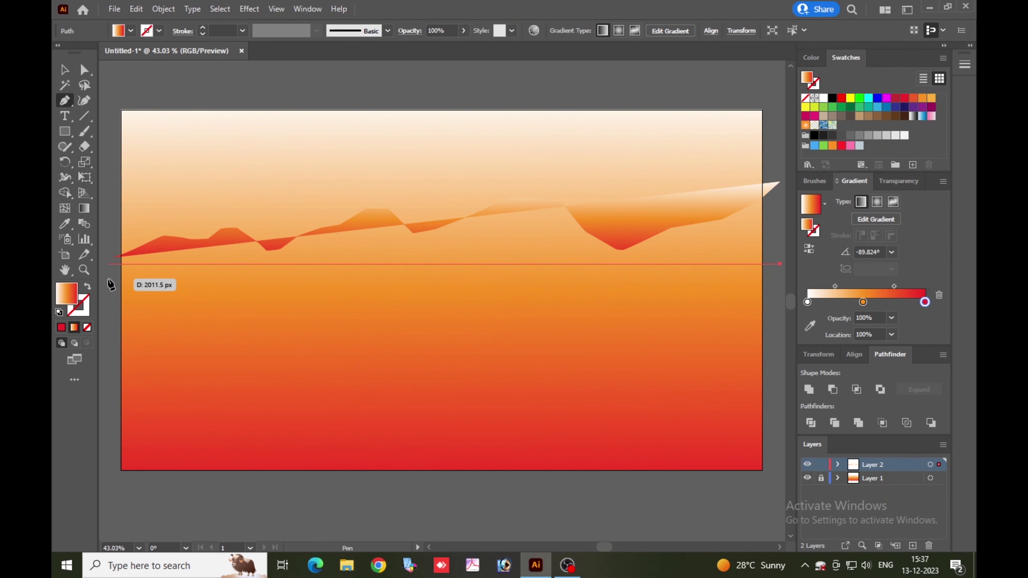
left_click(143, 258)
mouse_move(508, 302)
left_mouse_down()
mouse_move(350, 310)
mouse_move(507, 309)
left_mouse_up()
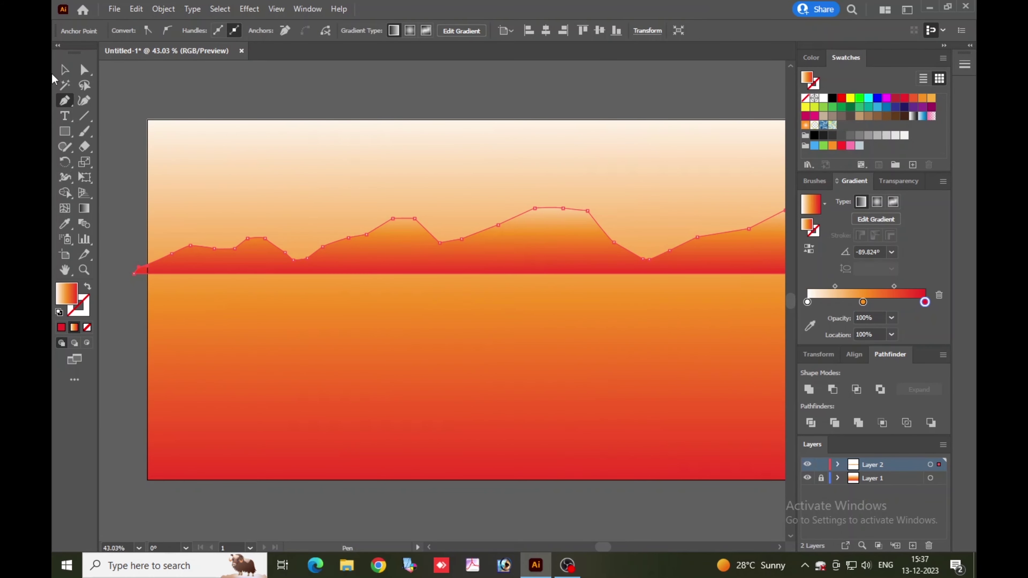
Step: Fill the mountain with a near-vertical linear gradient from tan at the peaks through orange to black at the base
left_click(84, 208)
left_click(925, 287)
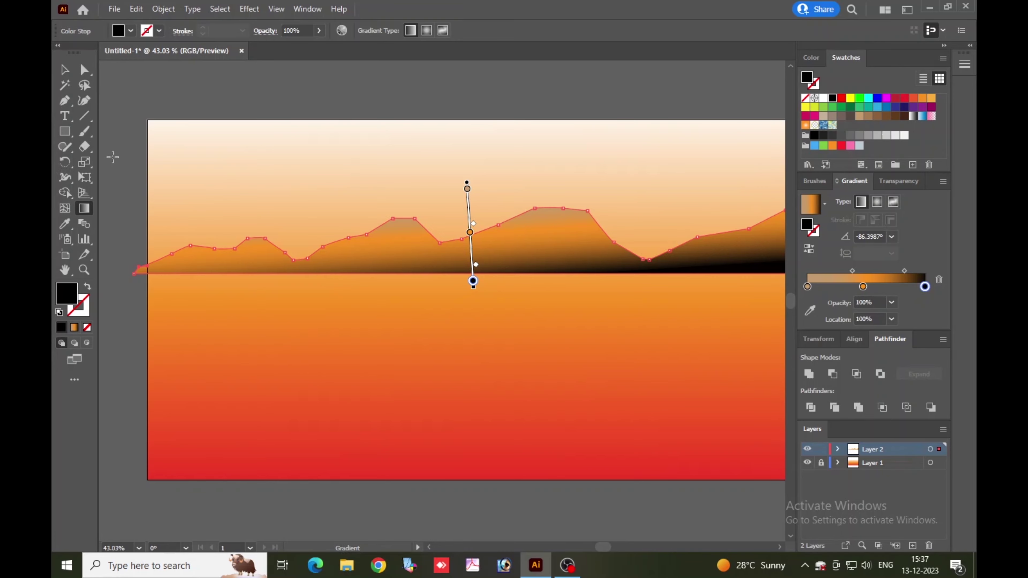
left_click_drag(512, 155, 521, 303)
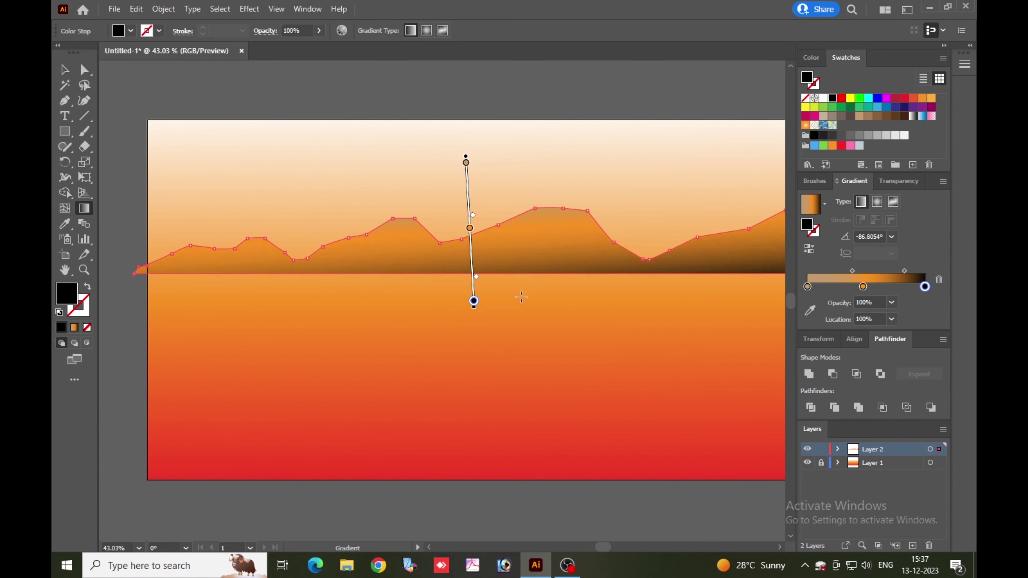
Step: Stretch the mountain upward to a height of about 359 px and deselect it
left_click(64, 70)
key("ctrl+minus")
left_click_drag(450, 207, 451, 183)
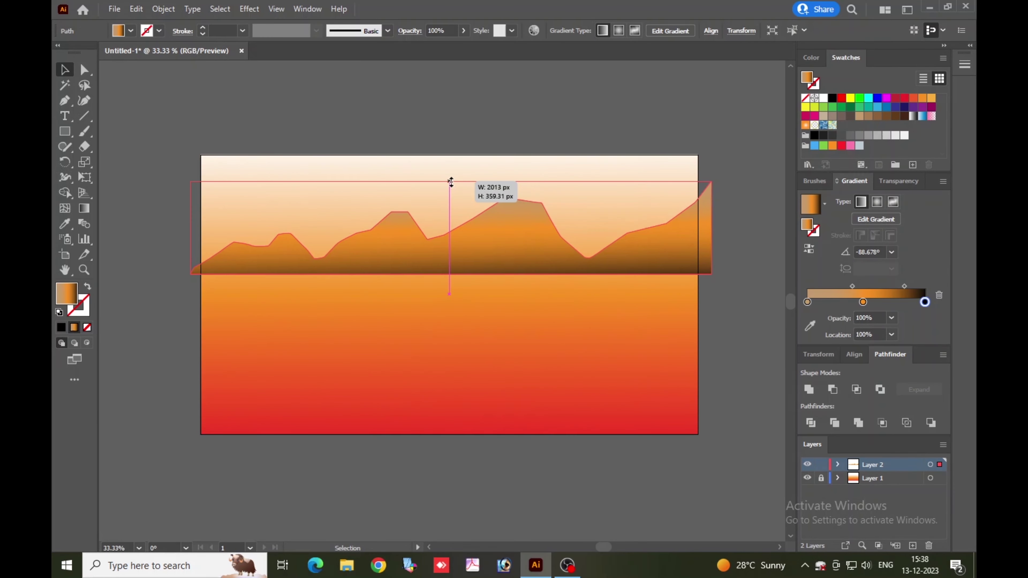
left_click(248, 186)
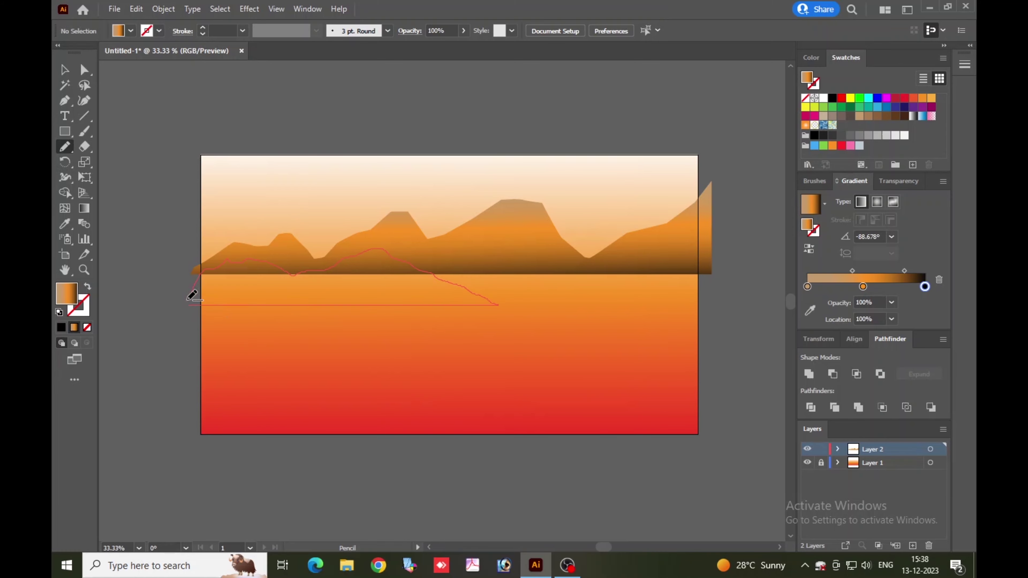
Step: Draw a low freehand hill with the Pencil over the mountain's left base and fill it with a vertical black-to-brown gradient
left_click_drag(192, 295, 192, 287)
left_click(808, 209)
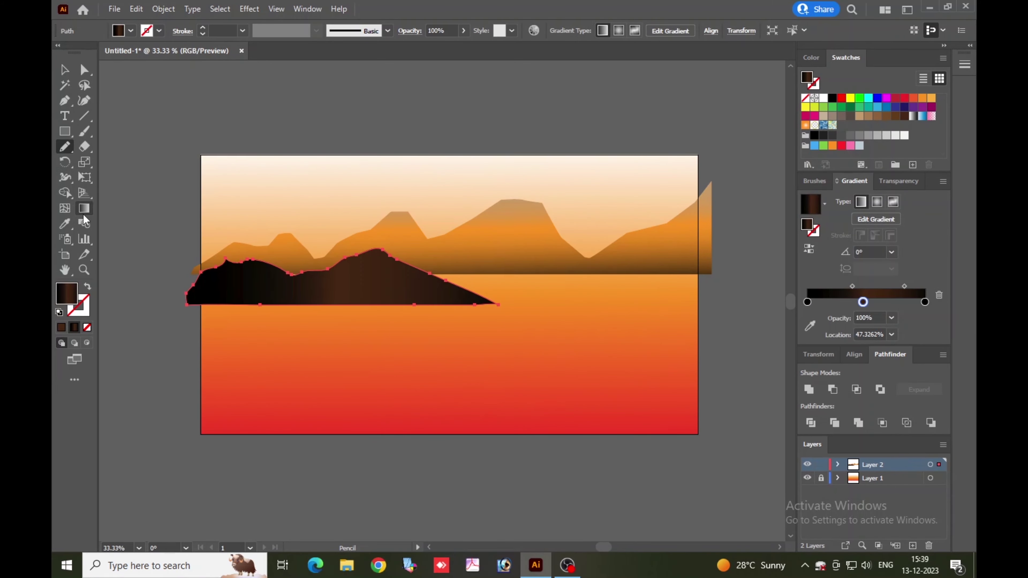
key("g")
mouse_move(343, 185)
left_mouse_down()
mouse_move(326, 298)
mouse_move(335, 406)
mouse_move(341, 383)
left_mouse_up()
mouse_move(852, 271)
left_mouse_down()
mouse_move(834, 270)
mouse_move(863, 287)
left_mouse_up()
left_click(65, 70)
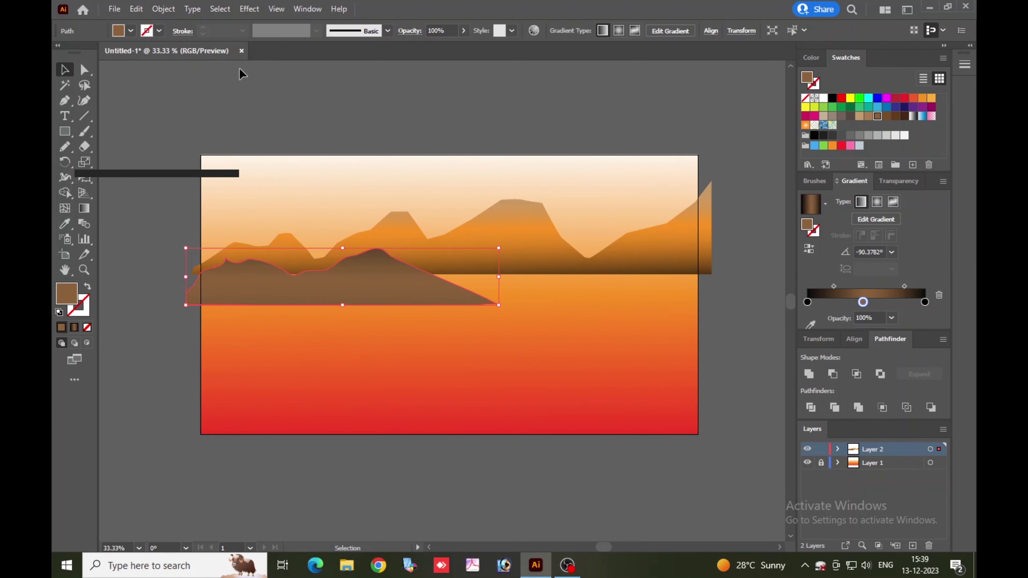
left_click(379, 186)
Step: Duplicate the brown hill to the right and widen the copy past the artboard's right edge
left_click_drag(382, 282, 793, 274)
scroll(664, 280, "right", 3)
mouse_move(605, 273)
left_mouse_down()
mouse_move(580, 274)
mouse_move(601, 273)
left_mouse_up()
left_click_drag(783, 275, 728, 275)
Step: Redraw the copied hill's gradient almost vertically, with a dark brown start stop and a purple end stop
key("g")
left_click_drag(544, 123, 530, 382)
left_click(808, 287)
left_click(904, 116)
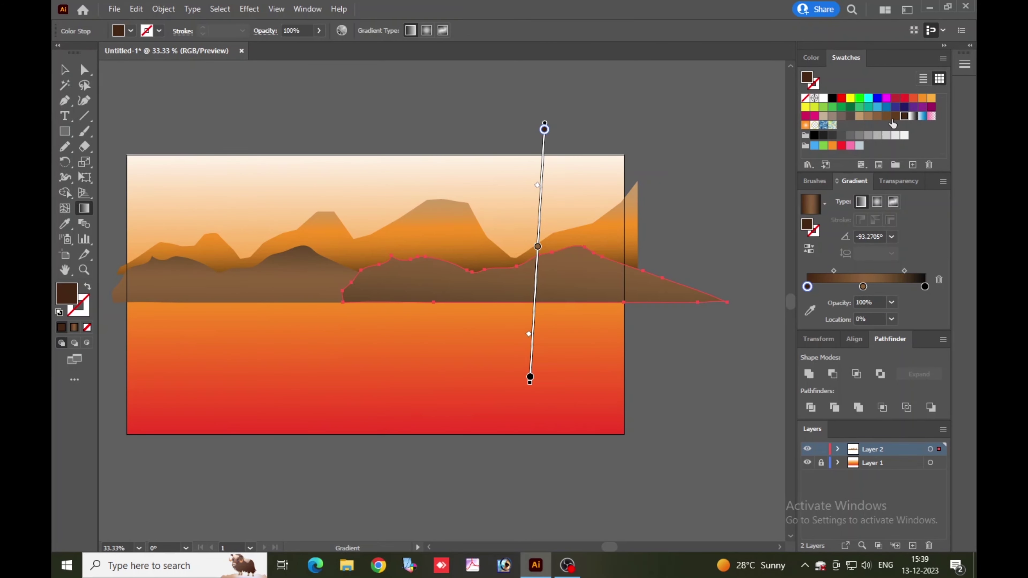
left_click_drag(926, 272, 925, 286)
left_click(65, 70)
left_click(344, 98)
Step: Send the copied hill behind the first hill and widen it towards the left
left_click(546, 281)
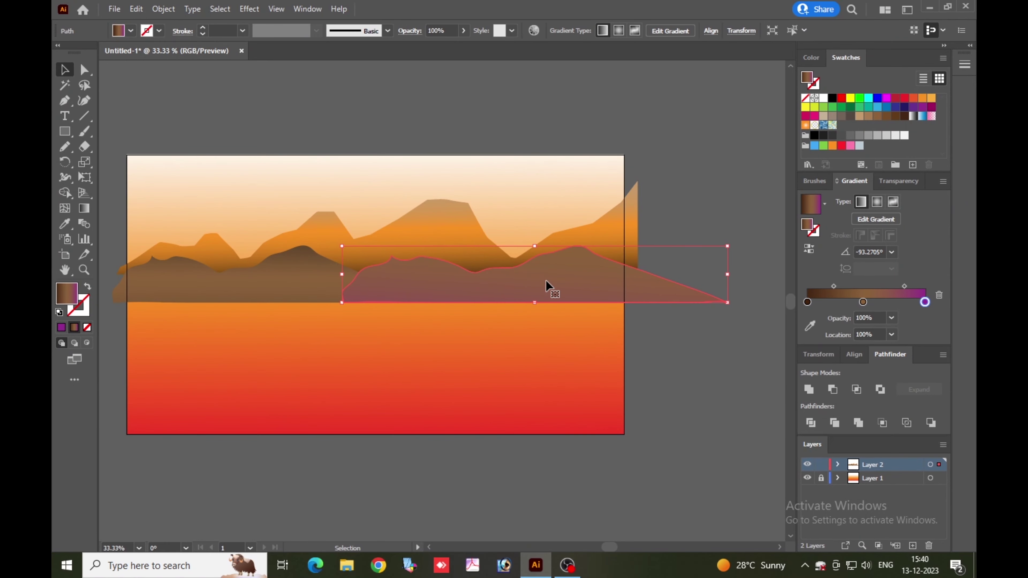
right_click(546, 281)
mouse_move(582, 487)
left_click(712, 529)
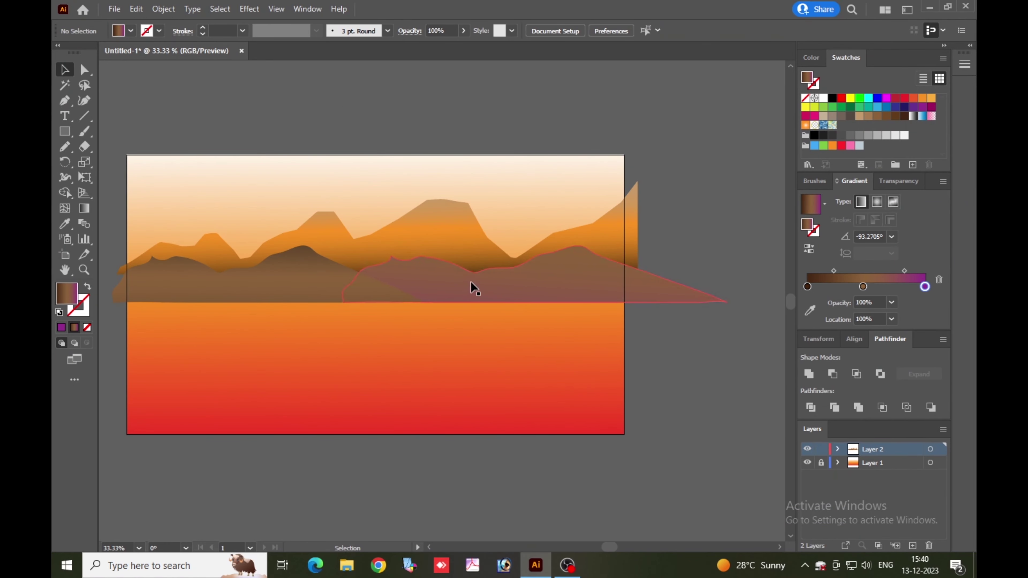
left_click_drag(340, 279, 255, 277)
left_click(657, 235)
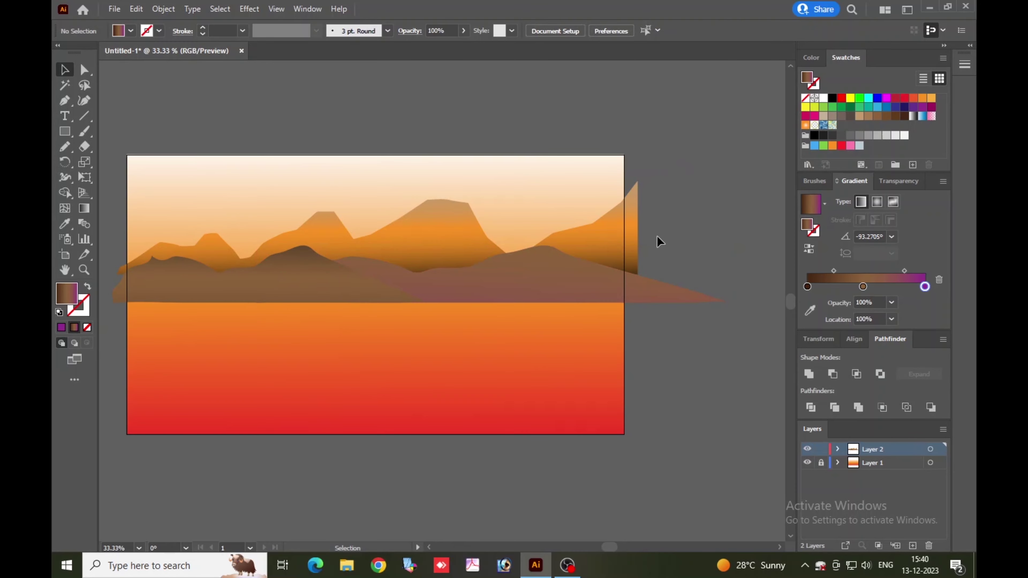
Step: Change the right hill's gradient start stop to black and redraw its gradient vertically from crest to base
scroll(685, 260, "down", 1)
scroll(761, 312, "up", 1)
left_click_drag(769, 310, 870, 322)
left_click(648, 284)
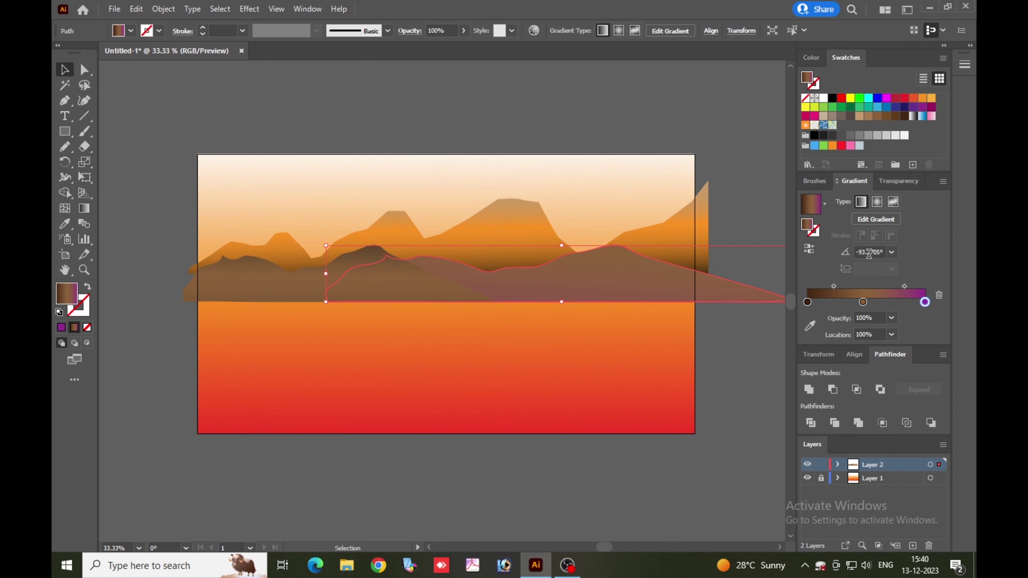
left_click(807, 302)
key("g")
left_click_drag(600, 222, 601, 370)
key("v")
left_click(298, 76)
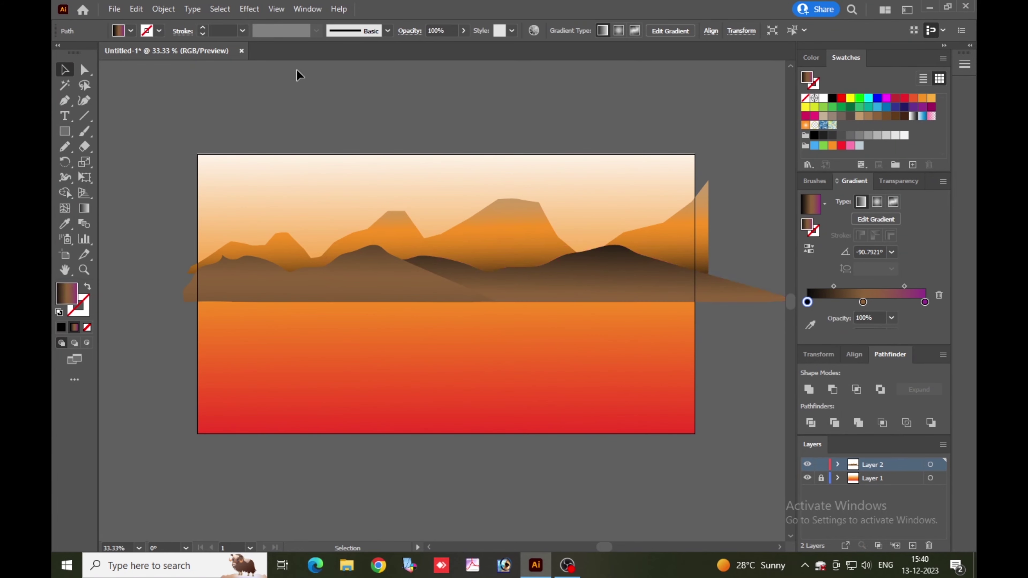
Step: Draw a circle with the Ellipse tool in the sky above the valley between the two main peaks
right_click(66, 135)
left_click_drag(128, 169, 129, 170)
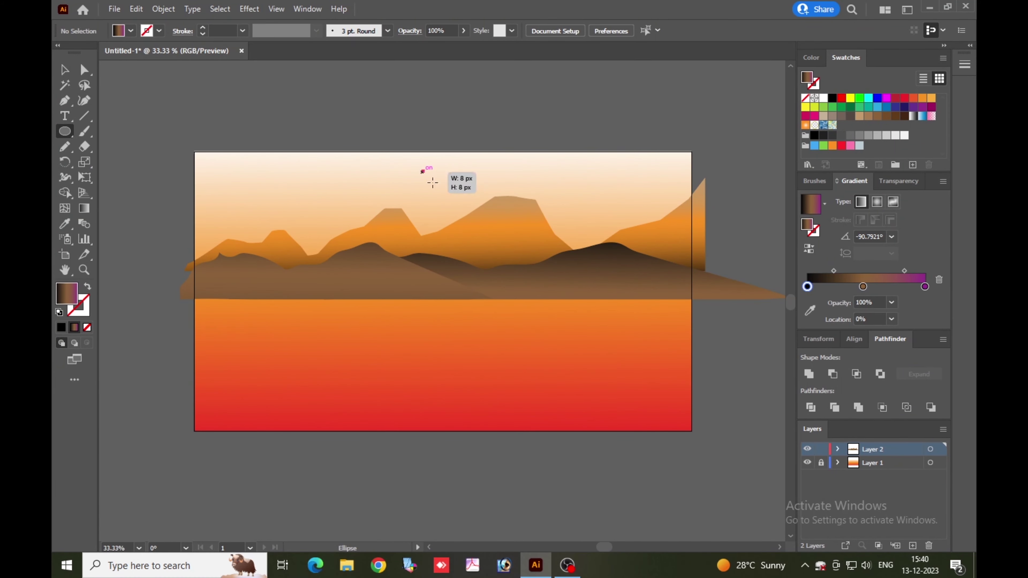
left_click_drag(433, 182, 478, 222)
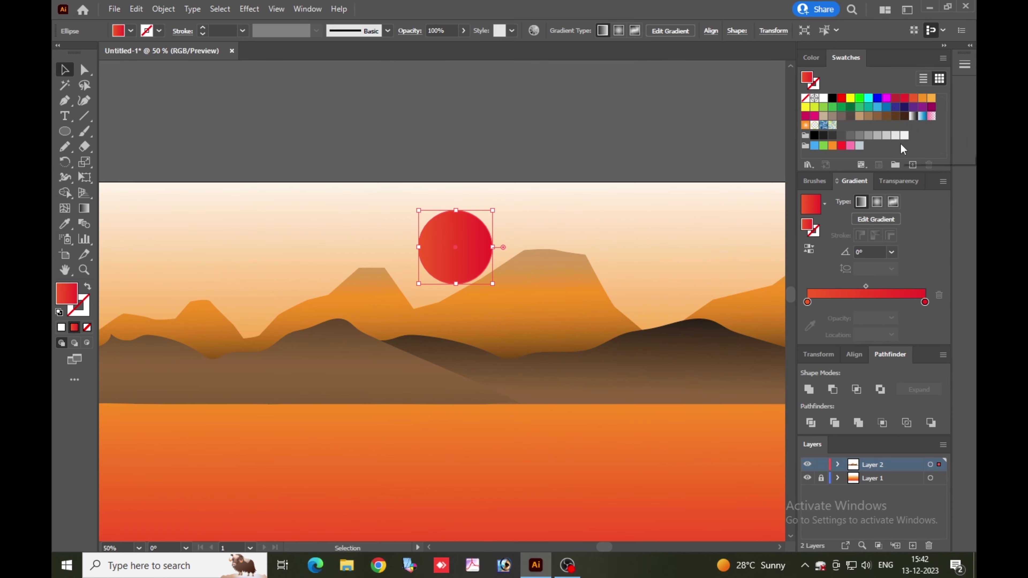
Step: Give the sun circle a diagonal linear gradient from red at its lower right to yellow at its upper left
left_click_drag(851, 103, 925, 301)
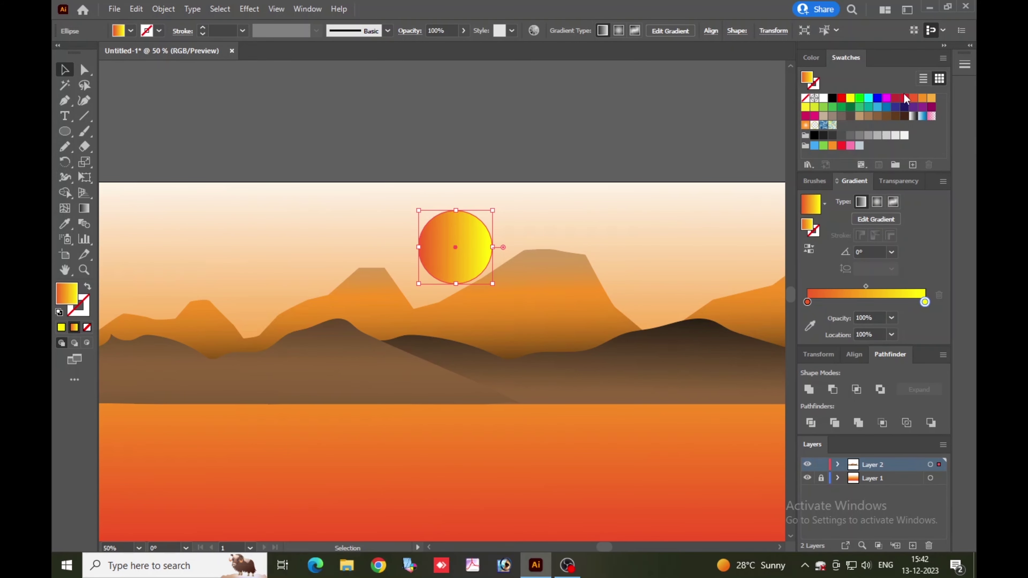
left_click(807, 302)
left_click(88, 209)
left_click_drag(496, 329, 378, 174)
left_click(65, 70)
left_click(337, 102)
Step: Reposition the sun above the valley and send it to the back, behind the mountains
key("ctrl+minus")
left_click(442, 190)
left_click_drag(439, 208, 445, 220)
right_click(445, 220)
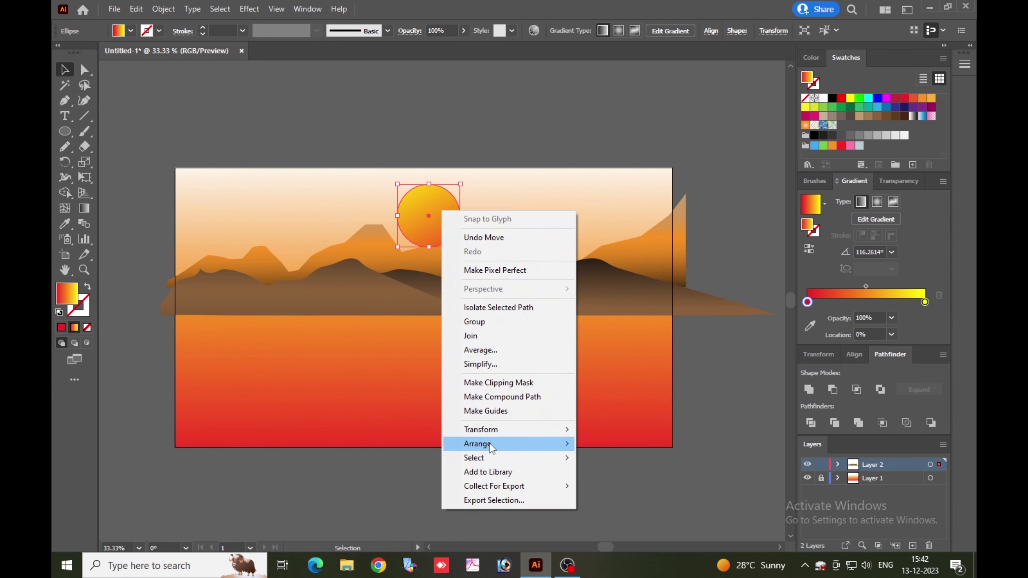
mouse_move(490, 445)
left_click(607, 486)
Step: Create a reflected copy of the mountain and both hills, flattened and upside down directly below their shared base line
left_click(316, 303)
left_click(510, 299, "shift")
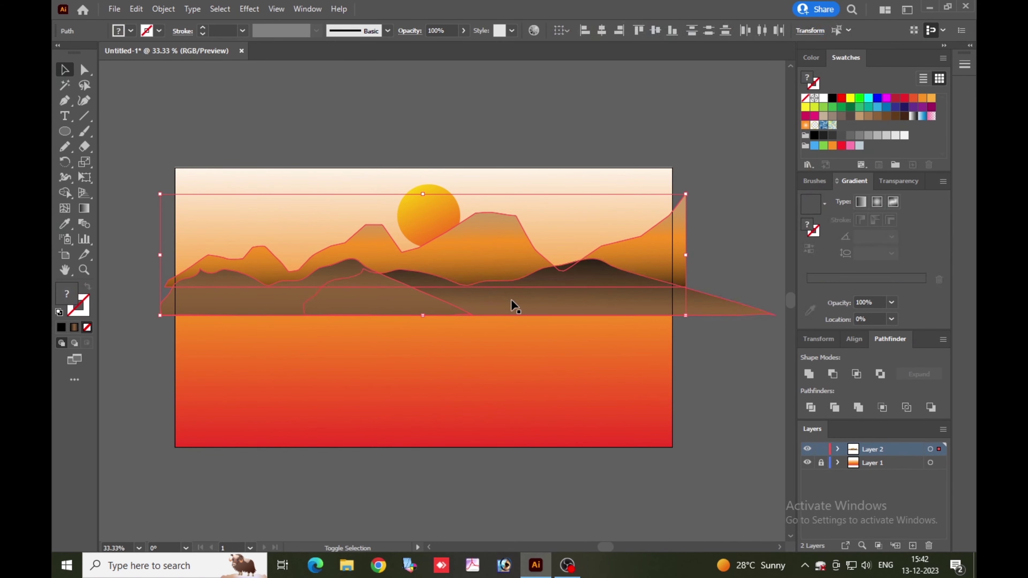
right_click(511, 299)
mouse_move(578, 220)
left_click(705, 270)
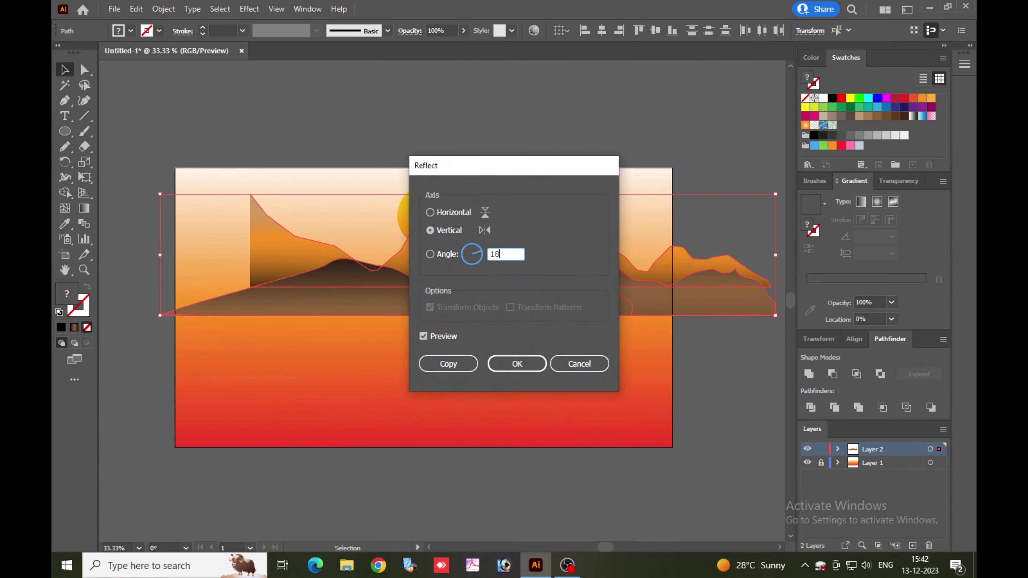
left_click(451, 371)
left_click_drag(468, 195, 468, 372)
Step: Lower the opacity of the reflected mountain and hills to make them semi-transparent, and deselect them
left_click(464, 30)
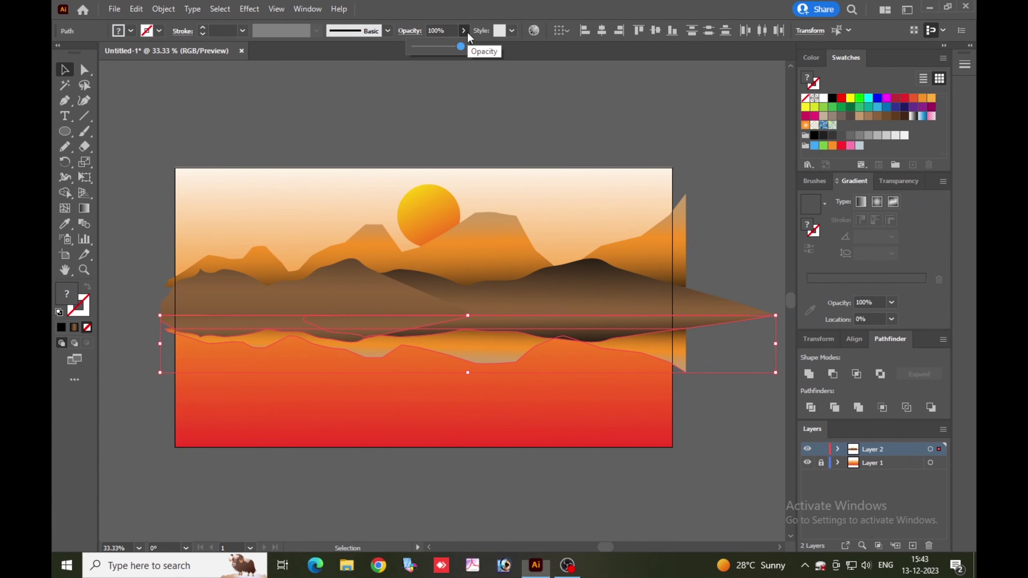
left_click_drag(464, 46, 439, 48)
left_click(64, 70)
left_click(619, 356)
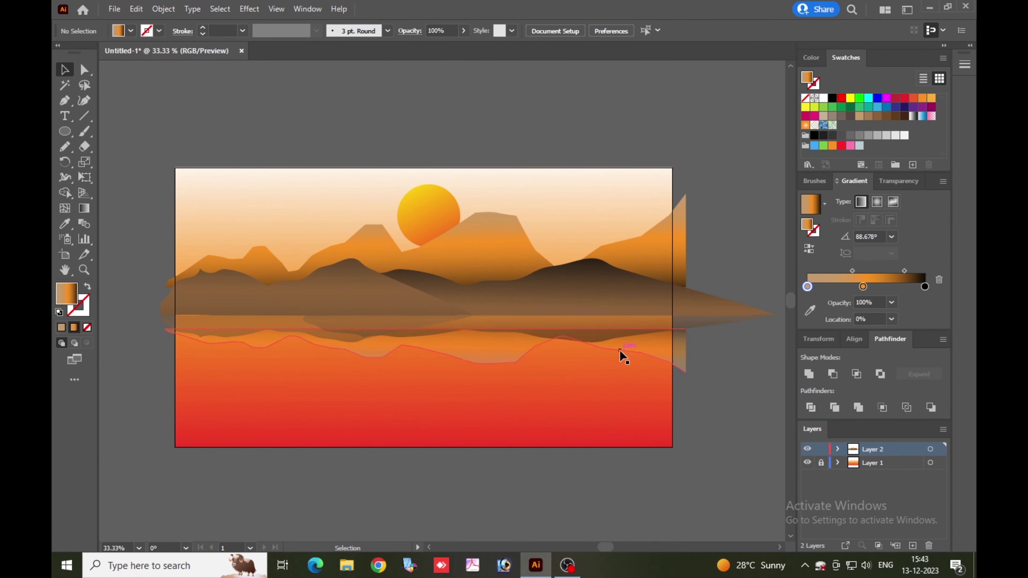
Step: Reverse the upper mountain's gradient to a vertical 90° direction with black at the peaks and orange towards the base
left_click(495, 258)
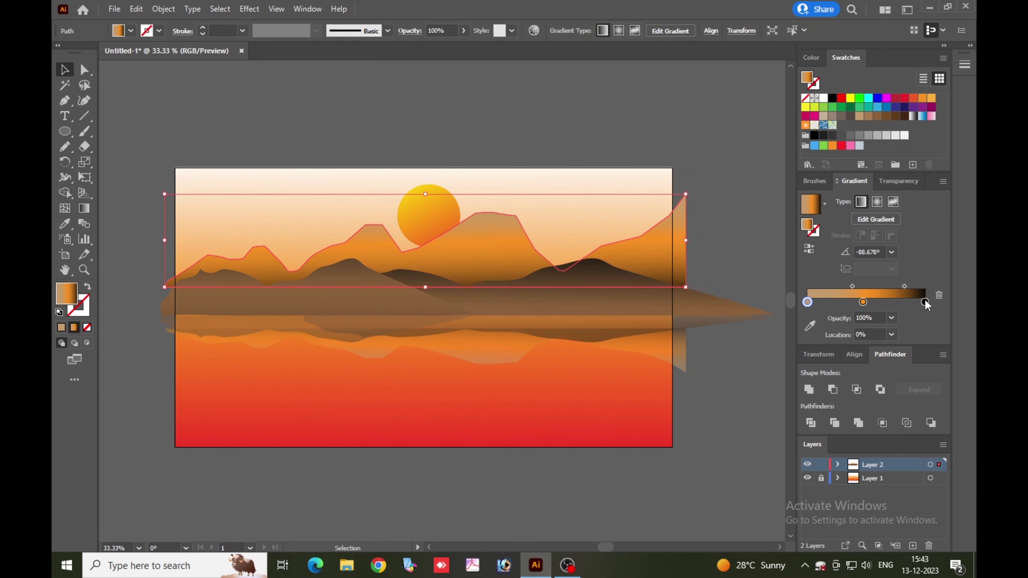
left_click(84, 208)
left_click_drag(474, 385, 474, 204)
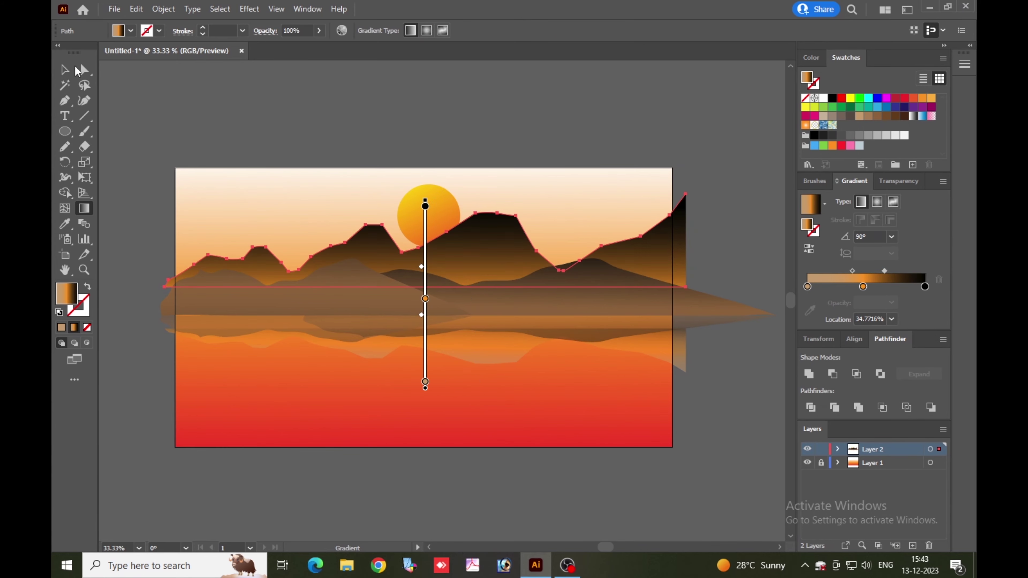
left_click(66, 70)
left_click(492, 127)
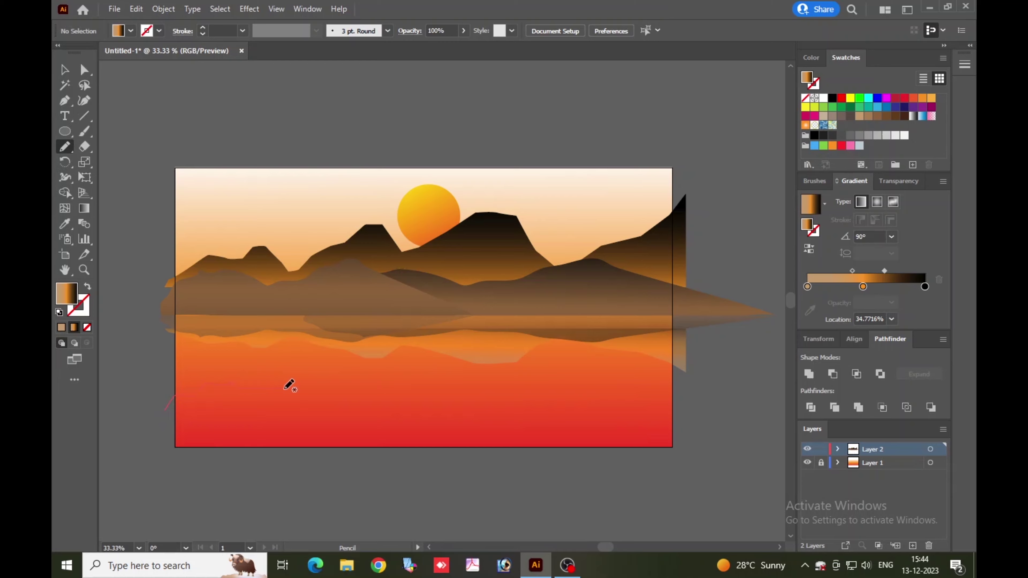
Step: Draw a freehand landmass with the Pencil over the artboard's lower-left corner and fill it with near-black
left_click_drag(158, 413, 173, 396)
double_click(66, 293)
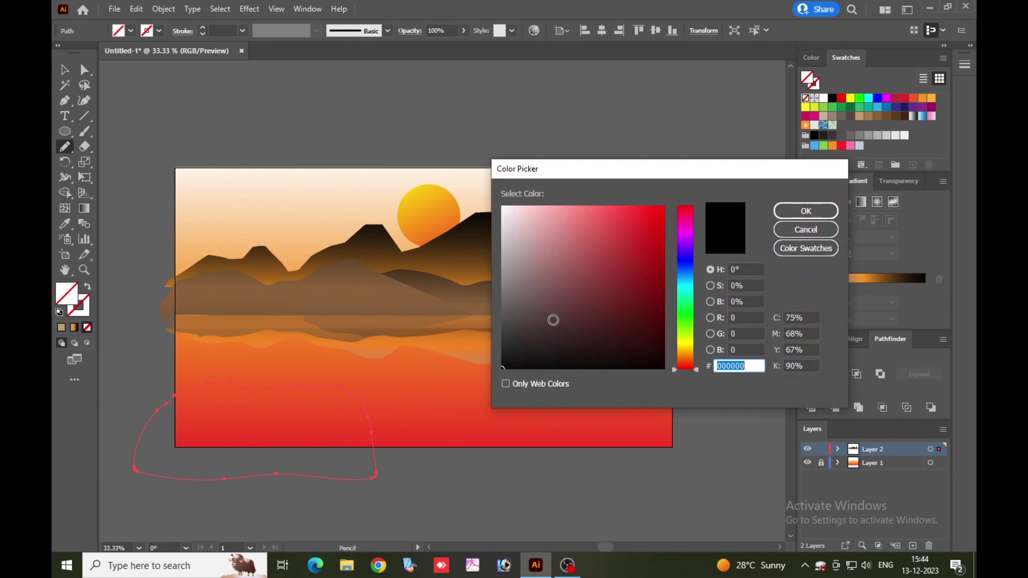
left_click(805, 211)
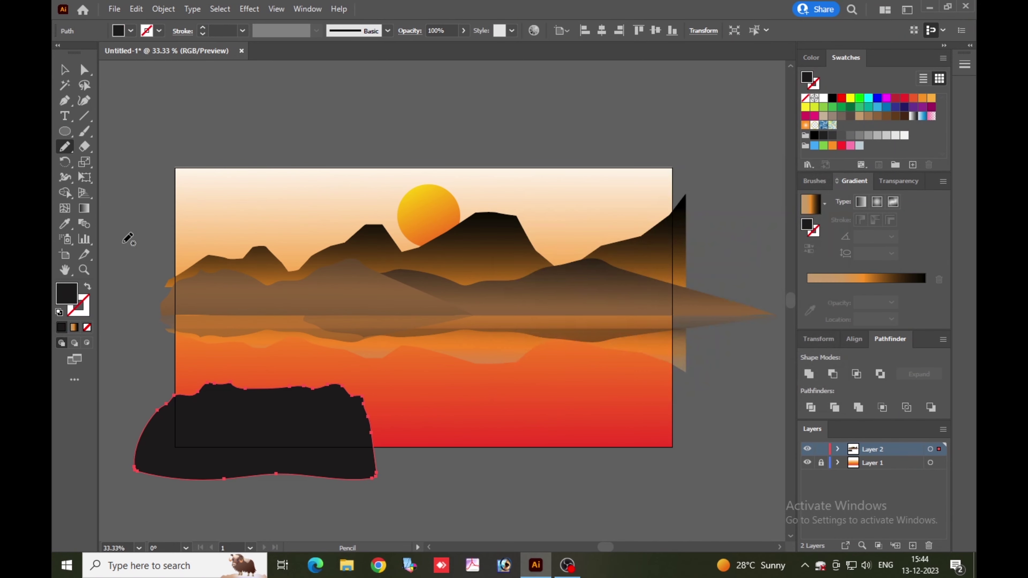
Step: Draw a second freehand landmass, sloping up to the artboard's right edge below the hills, and fill it with the same near-black
left_click(309, 100)
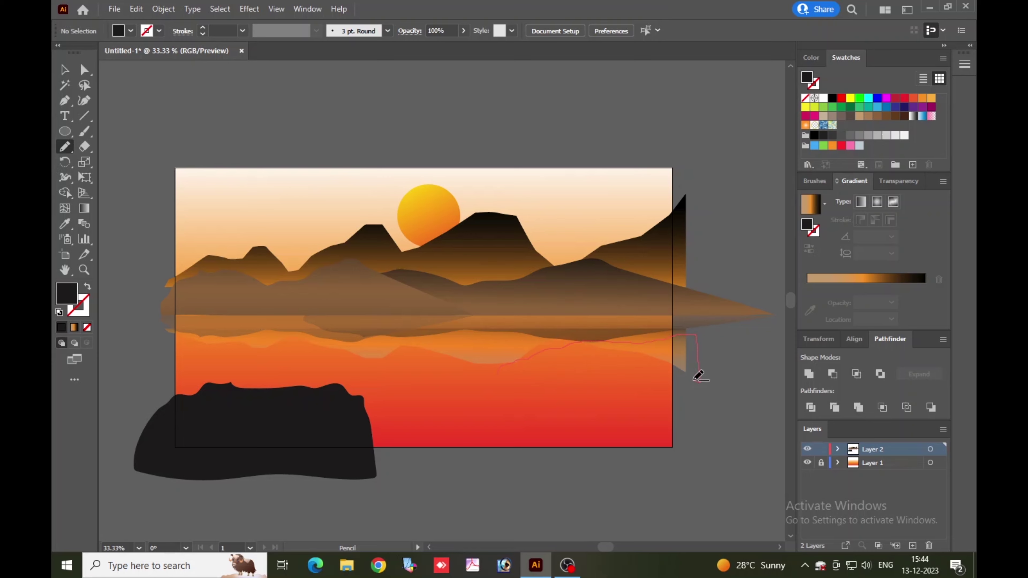
left_click_drag(481, 379, 476, 381)
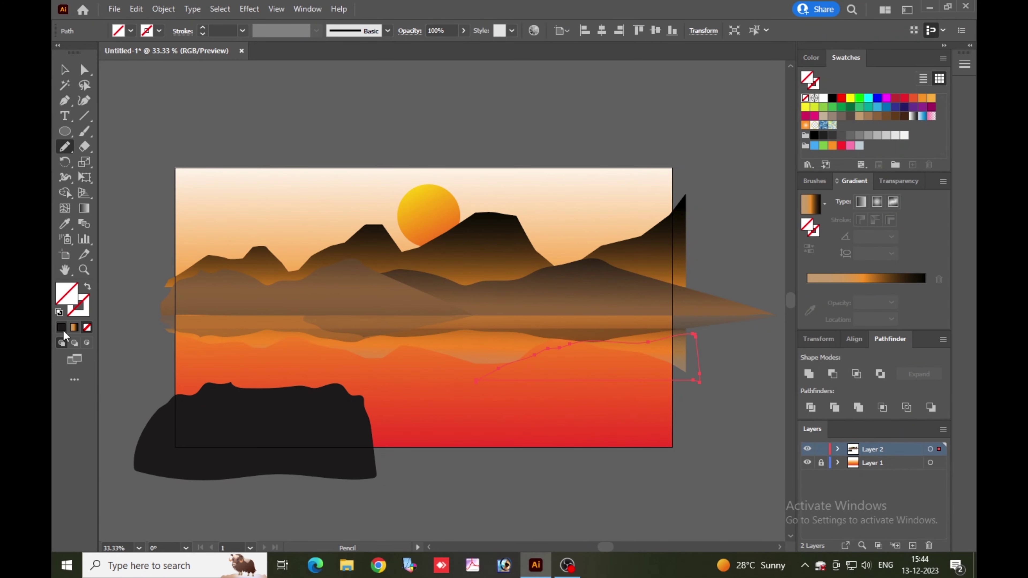
left_click(62, 328)
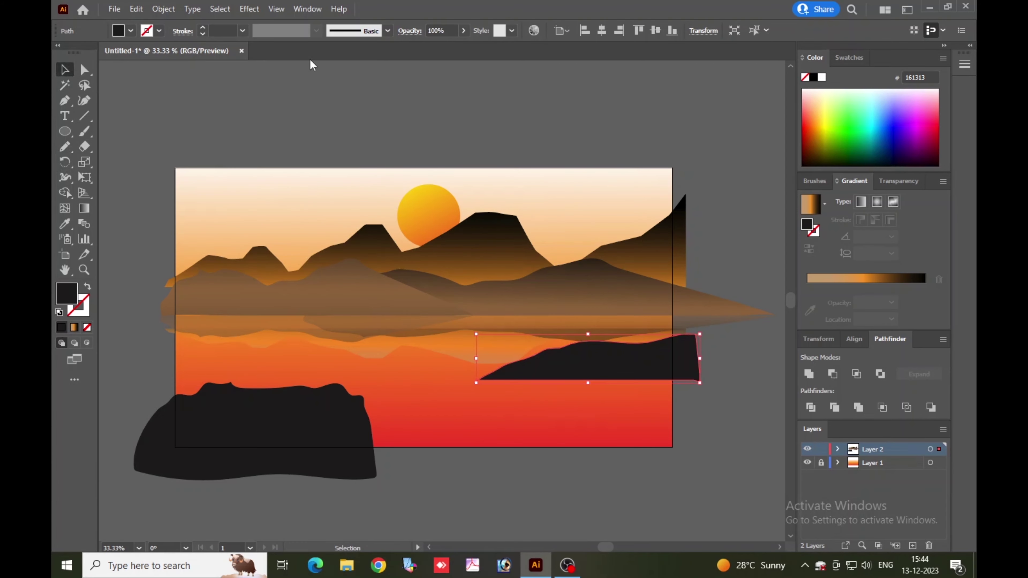
Step: Widen the lower-left landmass to the right and shift it slightly to the left
left_click(324, 419)
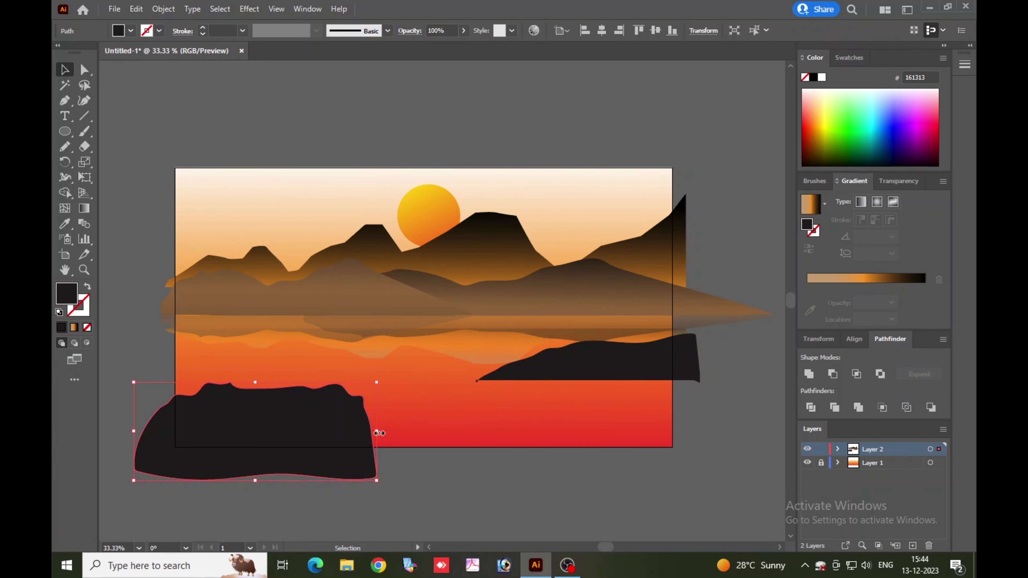
left_click_drag(377, 432, 435, 432)
left_click_drag(326, 430, 315, 429)
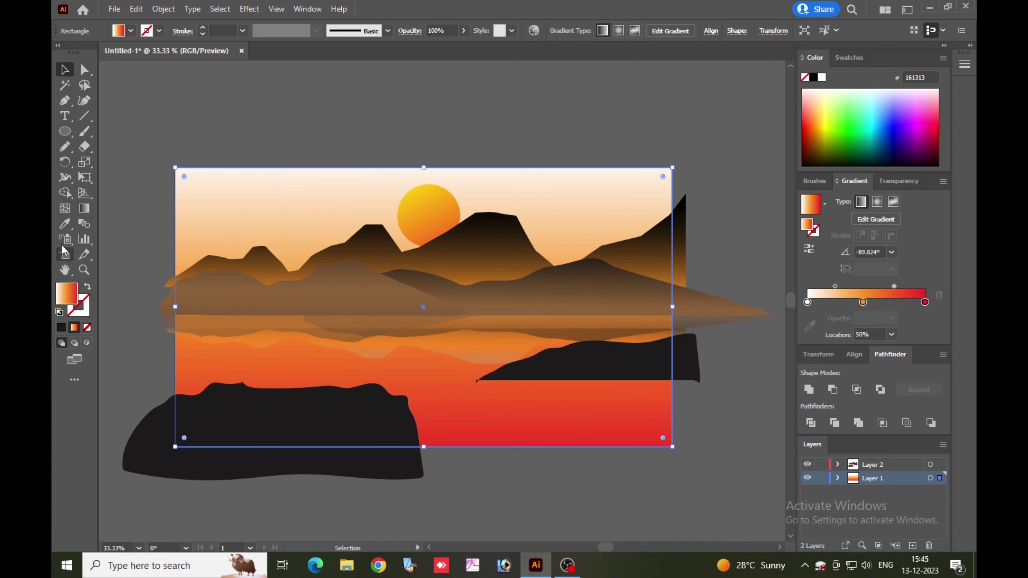
Step: Redraw the background rectangle's linear gradient vertically, starting above the artboard and ending below it
left_click(84, 208)
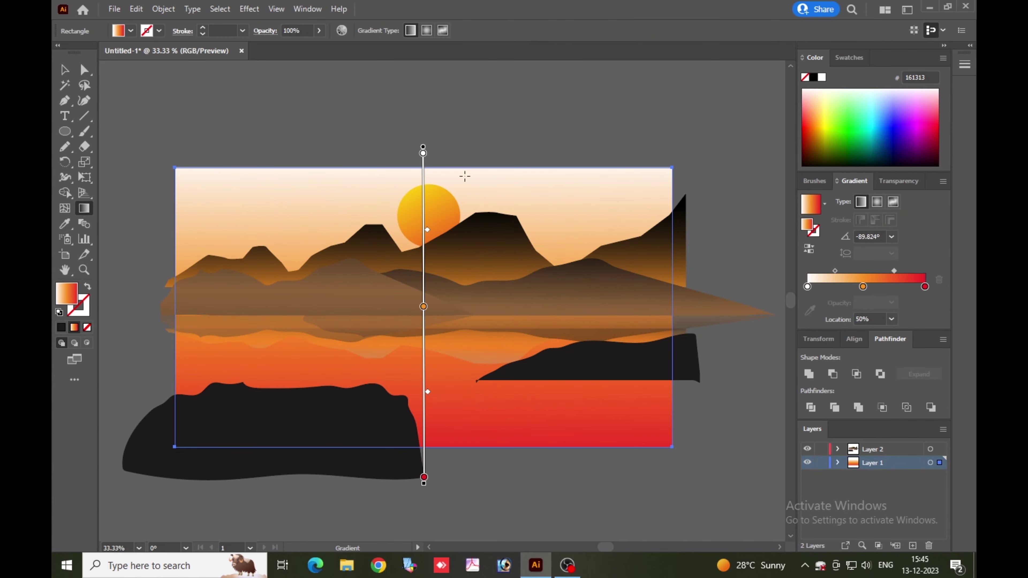
left_click_drag(443, 93, 444, 453)
left_click_drag(511, 394, 520, 515)
left_click(65, 70)
left_click(271, 96)
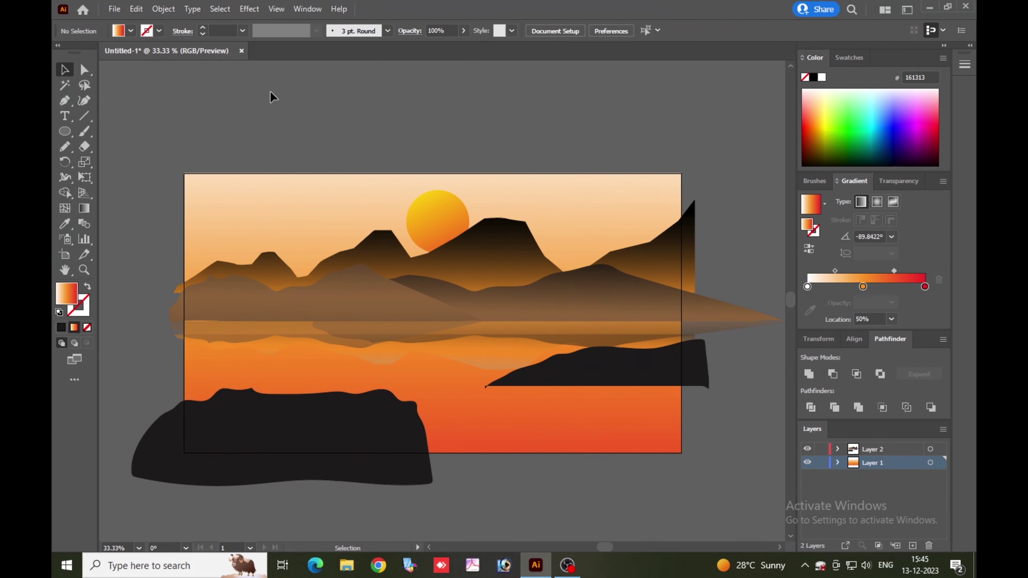
Step: Draw a short horizontal line above the artboard on a new layer, with a tapered width profile and an 8 pt stroke
left_click(83, 117)
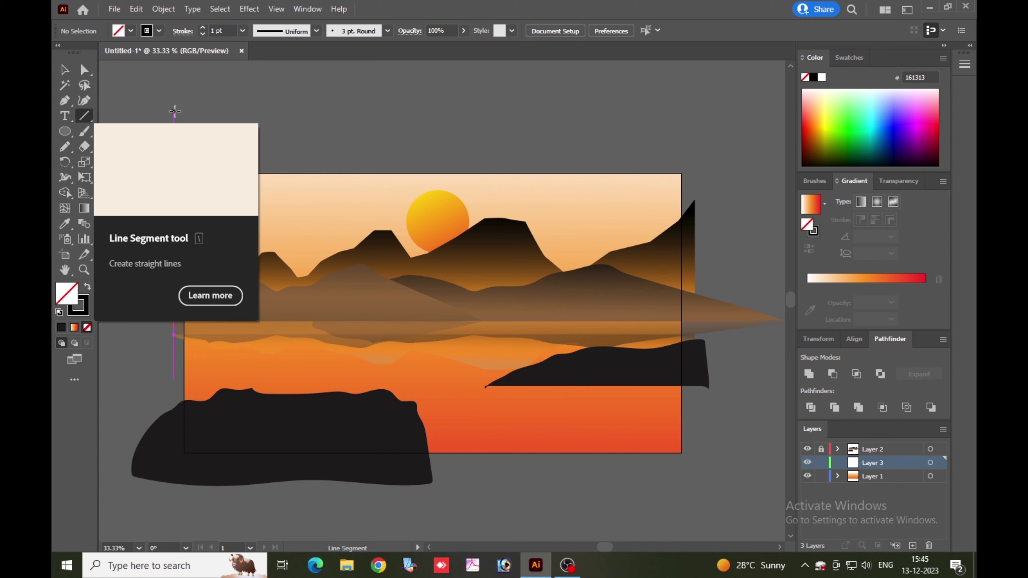
mouse_move(178, 112)
left_mouse_down()
mouse_move(257, 115)
mouse_move(245, 112)
left_mouse_up()
left_click(316, 31)
left_click(276, 74)
left_click(243, 31)
left_click(259, 185)
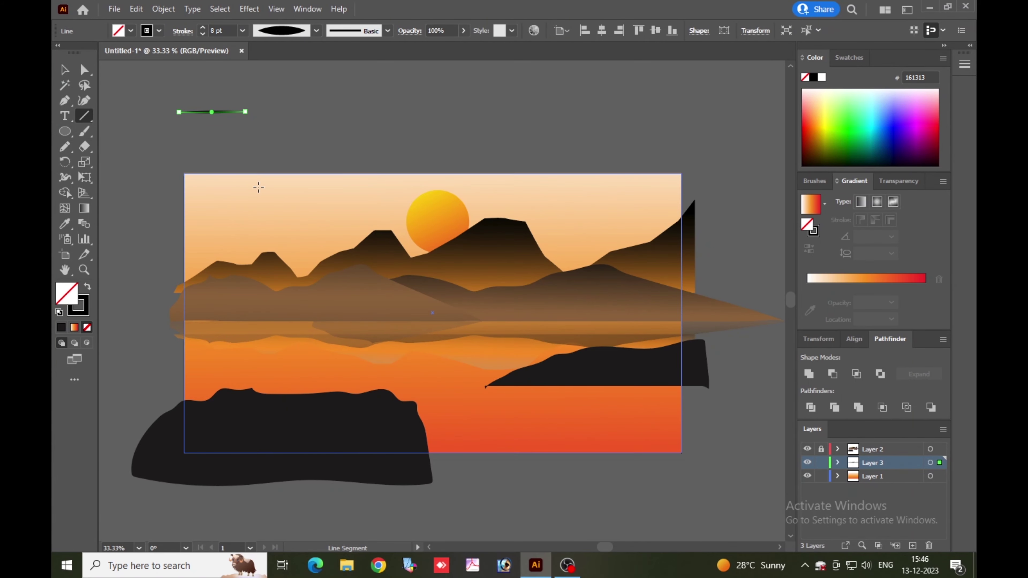
Step: Apply the white-orange-red gradient to the line's stroke and leave its fill empty
double_click(78, 304)
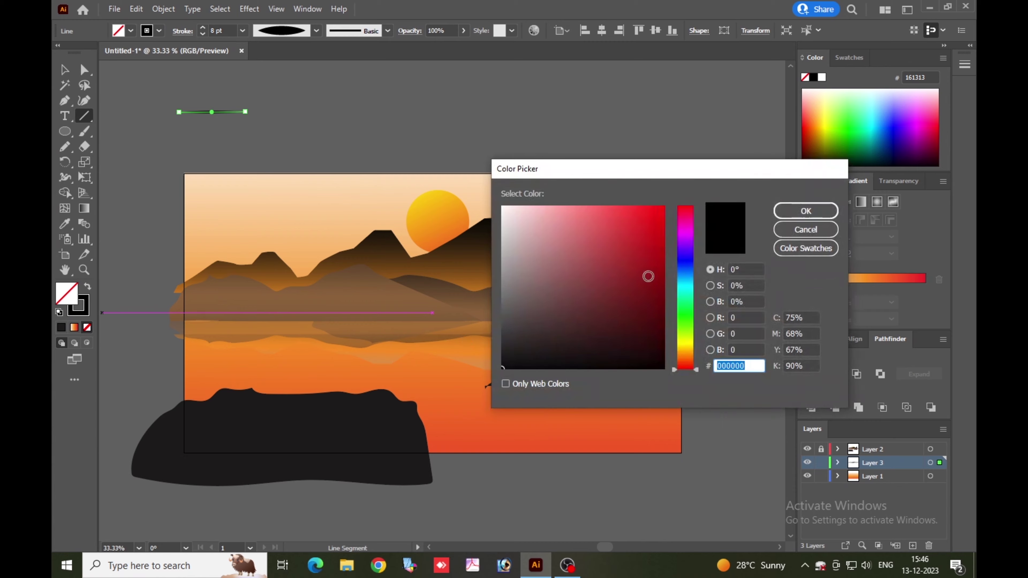
left_click(805, 230)
key("period")
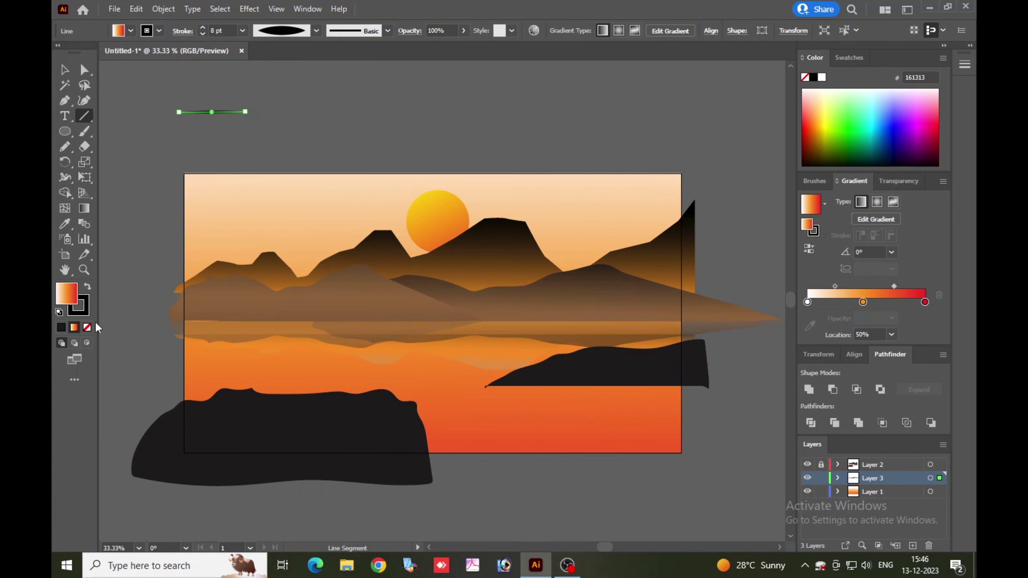
left_click(75, 328)
left_click(86, 327)
left_click(63, 70)
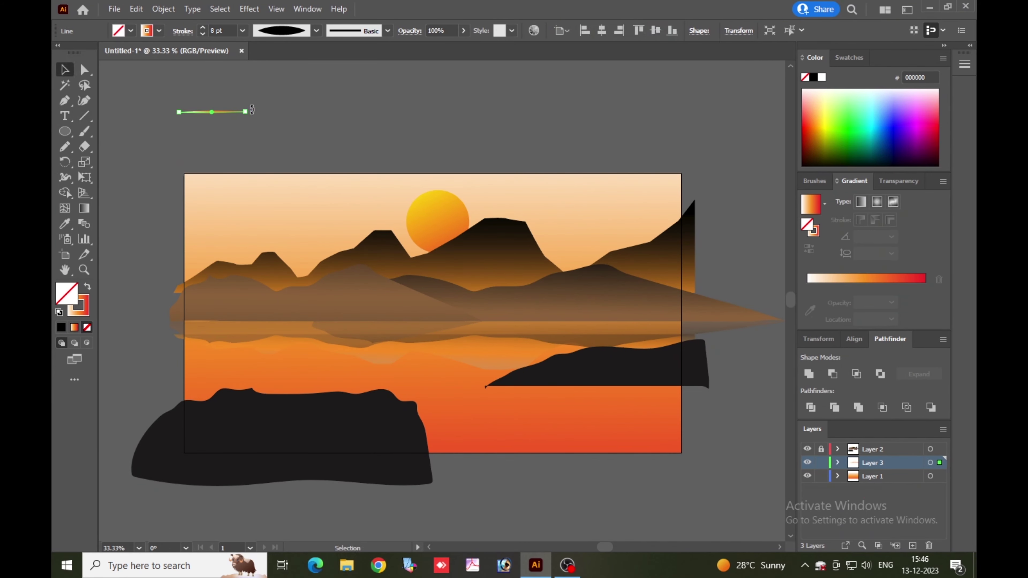
Step: Move the gradient line onto the water just below the left hills and duplicate it into a scattered patch of ripples
left_click(162, 121)
left_click_drag(203, 112, 215, 326)
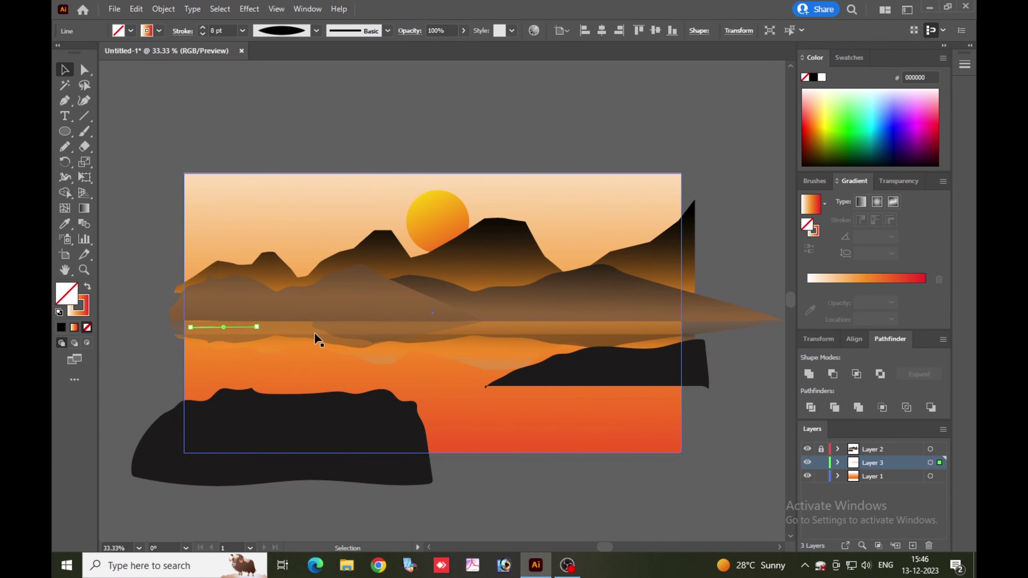
key("ctrl+equal")
left_click_drag(465, 317, 332, 333)
left_click_drag(332, 333, 417, 315)
left_click_drag(407, 351, 273, 354)
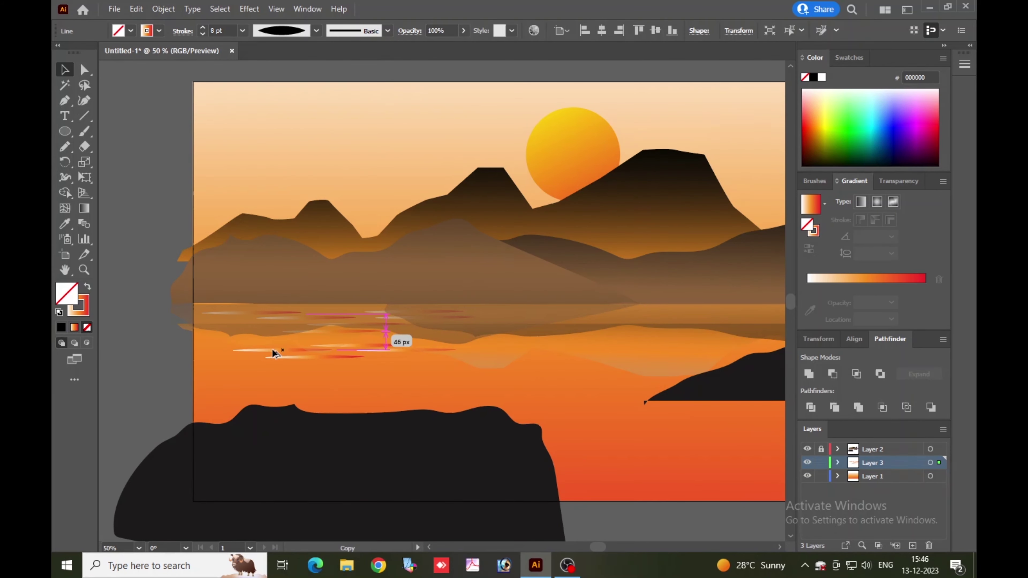
Step: Select the patch of ripples and duplicate it repeatedly across the water towards the artboard's right edge
left_click_drag(153, 256, 472, 389)
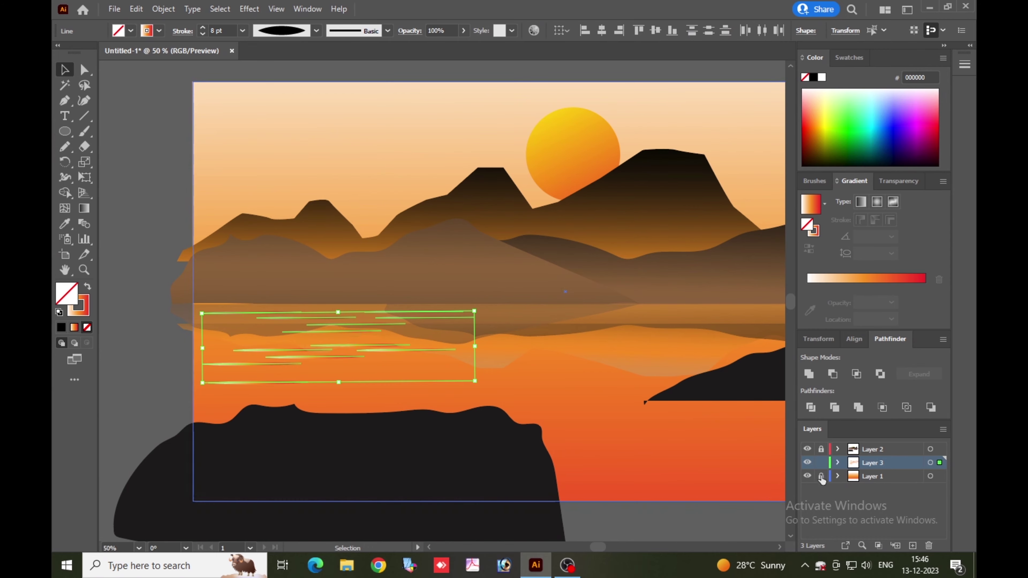
mouse_move(348, 345)
left_mouse_down()
mouse_move(525, 342)
mouse_move(524, 376)
left_mouse_up()
mouse_move(523, 376)
left_mouse_down()
mouse_move(356, 392)
mouse_move(603, 381)
left_mouse_up()
left_click_drag(603, 380, 656, 447)
mouse_move(652, 445)
left_mouse_down()
mouse_move(719, 459)
mouse_move(708, 363)
left_mouse_up()
left_click_drag(708, 364, 703, 322)
scroll(613, 409, "down", 1)
scroll(611, 408, "right", 4)
Step: Fill the remaining gaps around the right landmass with copies of the ripples
mouse_move(566, 357)
left_mouse_down()
mouse_move(508, 366)
mouse_move(606, 356)
left_mouse_up()
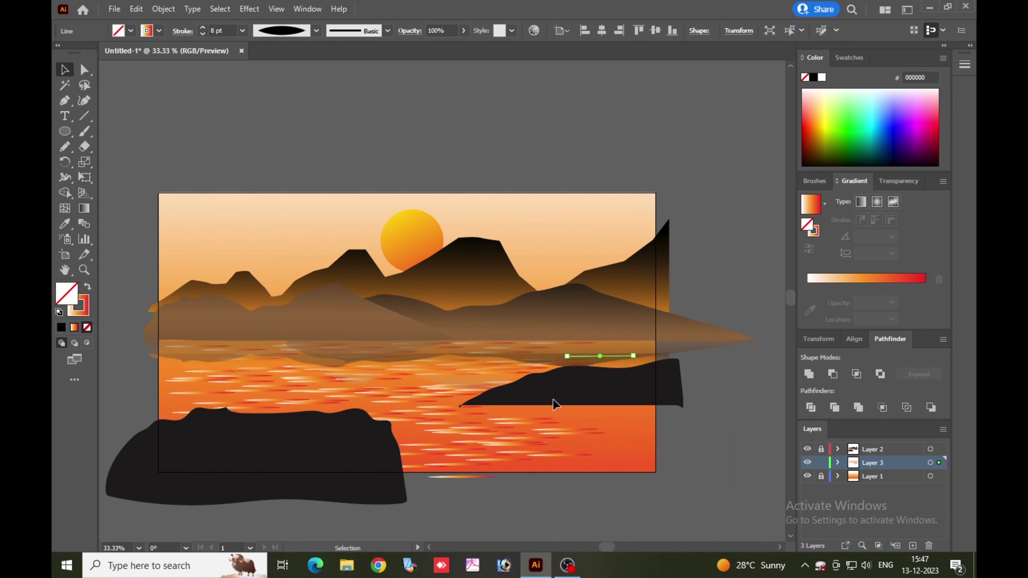
mouse_move(552, 406)
left_mouse_down()
mouse_move(478, 361)
mouse_move(593, 358)
left_mouse_up()
left_click_drag(591, 358, 598, 428)
mouse_move(598, 427)
left_mouse_down()
mouse_move(594, 459)
mouse_move(514, 389)
left_mouse_up()
Step: Select all the water ripples and set their opacity to 68%
left_click(186, 141)
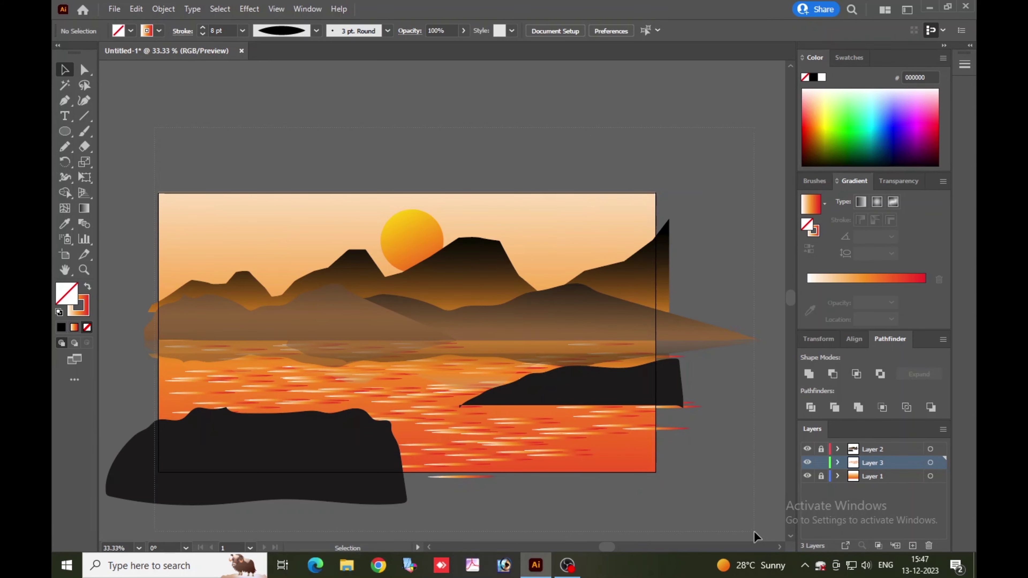
left_click_drag(755, 532, 755, 532)
left_click(464, 31)
left_click_drag(465, 47, 427, 48)
left_click(630, 183)
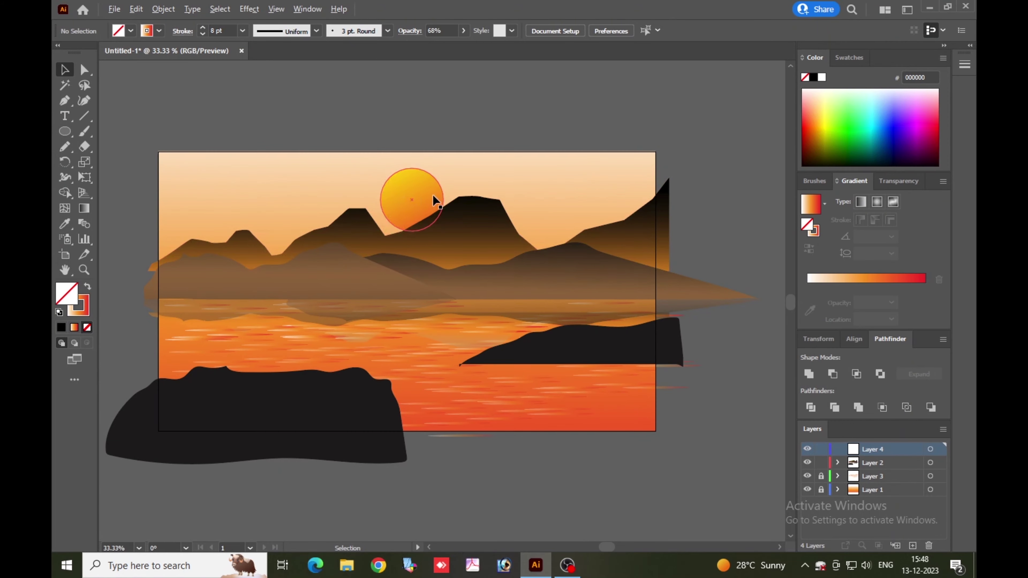
Step: Place a flattened copy of the sun on the water as its reflection and redirect its gradient to about 102°
left_click_drag(436, 200, 466, 321)
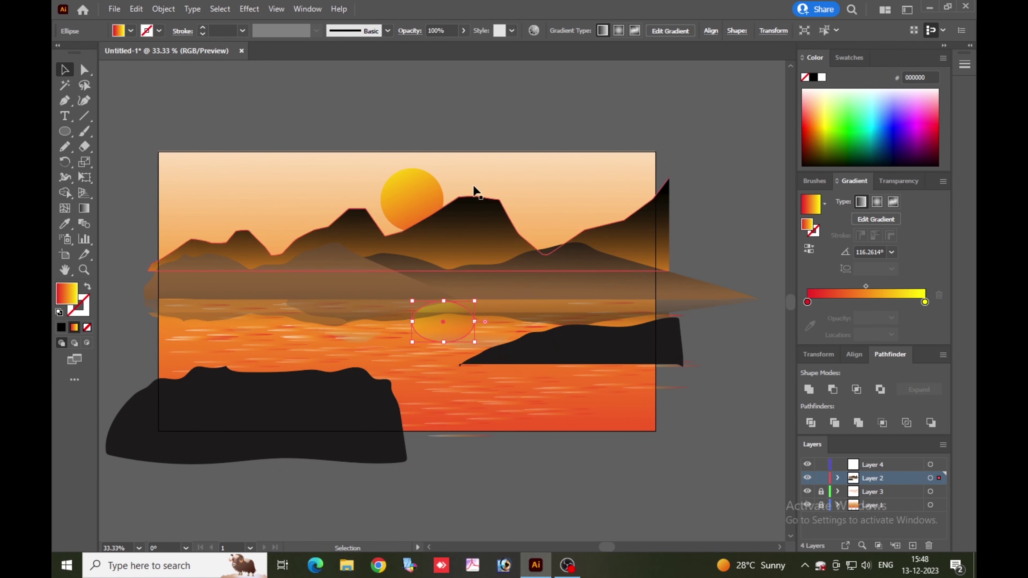
left_click(463, 30)
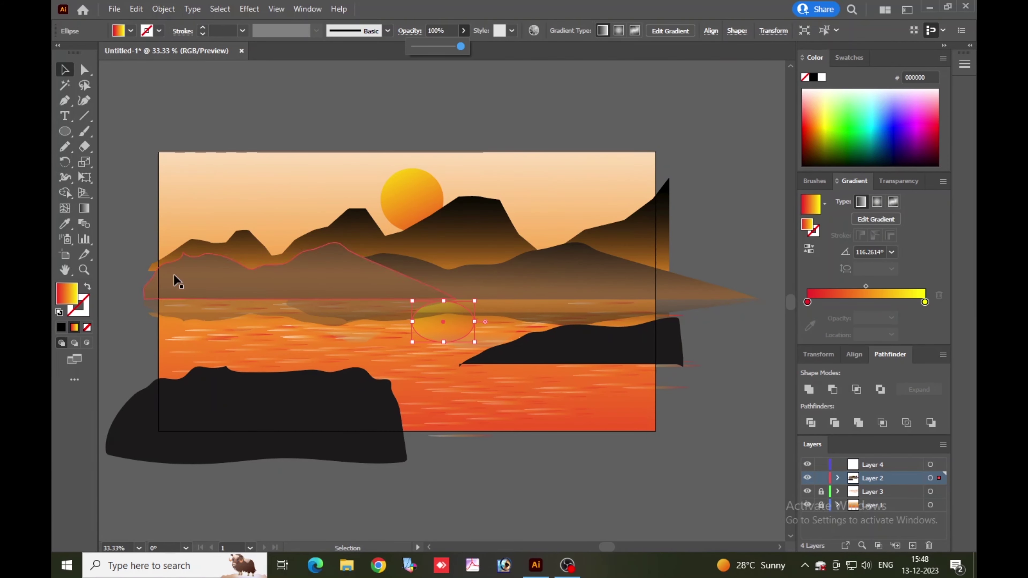
key("g")
left_click_drag(437, 285, 461, 403)
key("v")
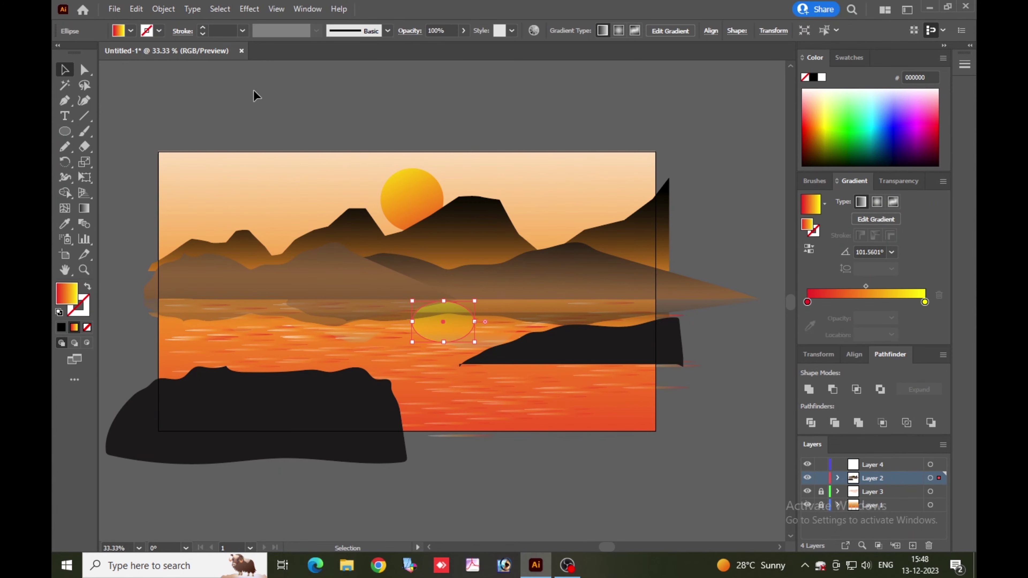
left_click(699, 324)
left_click_drag(756, 391, 706, 408)
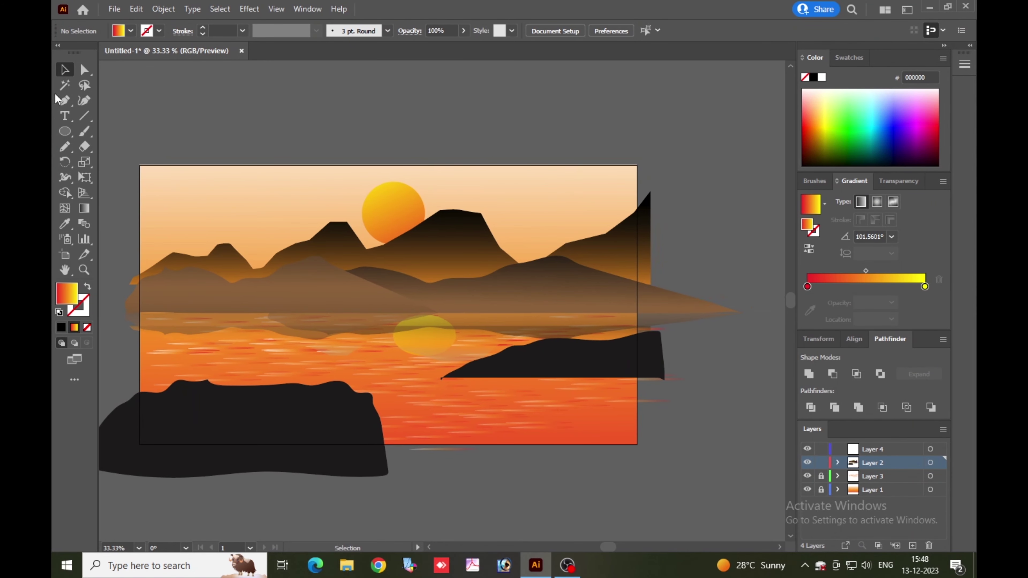
Step: Draw a small curved bird wing with the Pen tool above the artboard and fill it with black
left_click(177, 92)
left_click(188, 87)
left_click(192, 106)
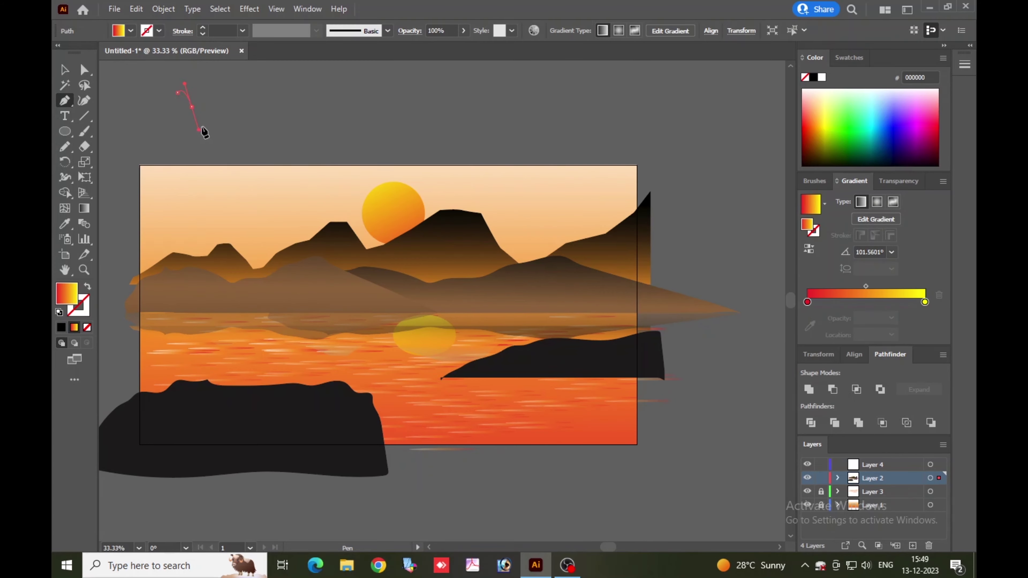
key("ctrl+=")
left_click(272, 219)
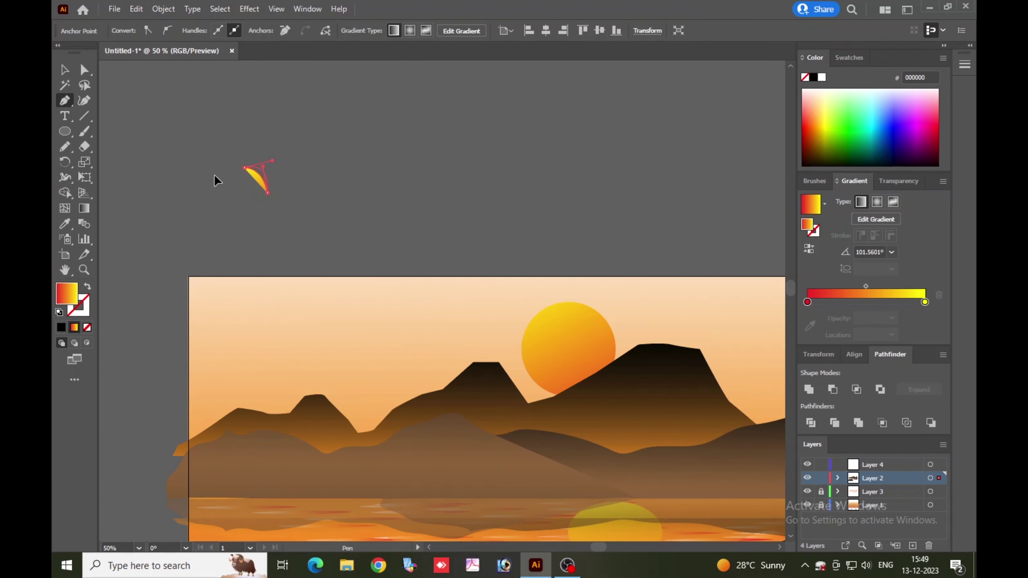
left_click(61, 327)
left_click(64, 70)
left_click(263, 183)
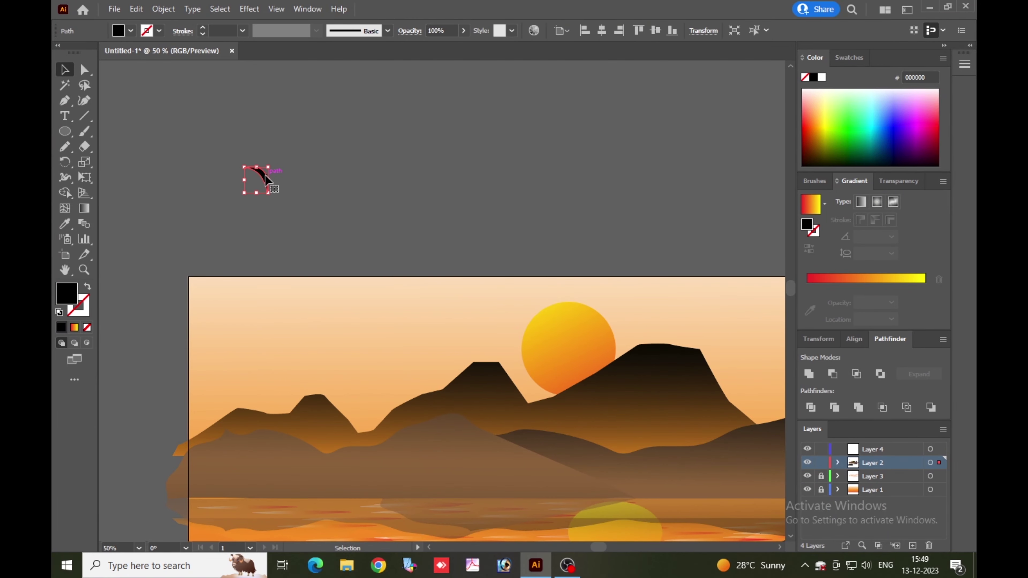
Step: Reflect a copy of the wing across the vertical axis, join it to the original and group both as a bird
right_click(263, 175)
mouse_move(356, 393)
left_click(447, 440)
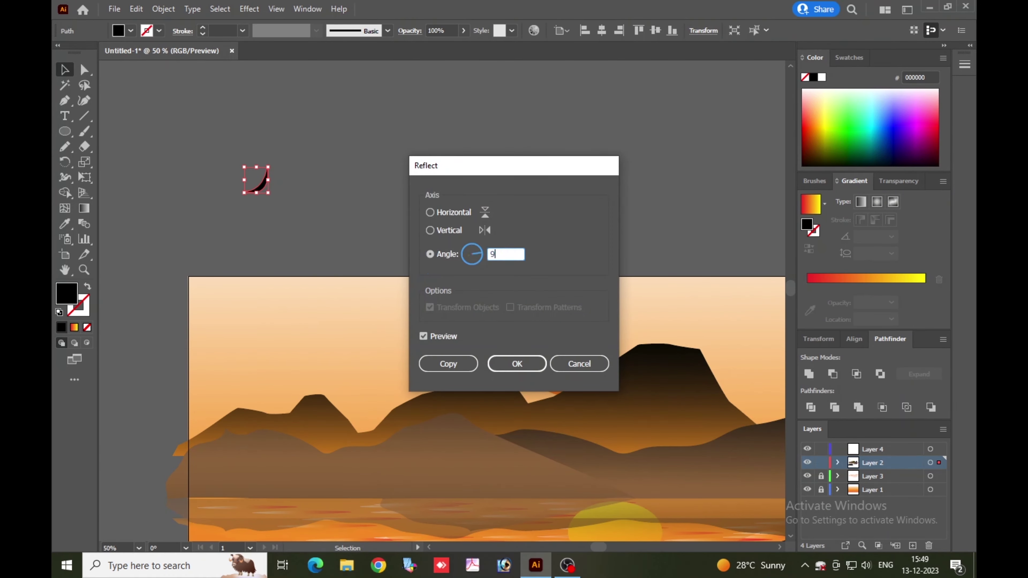
left_click(448, 364)
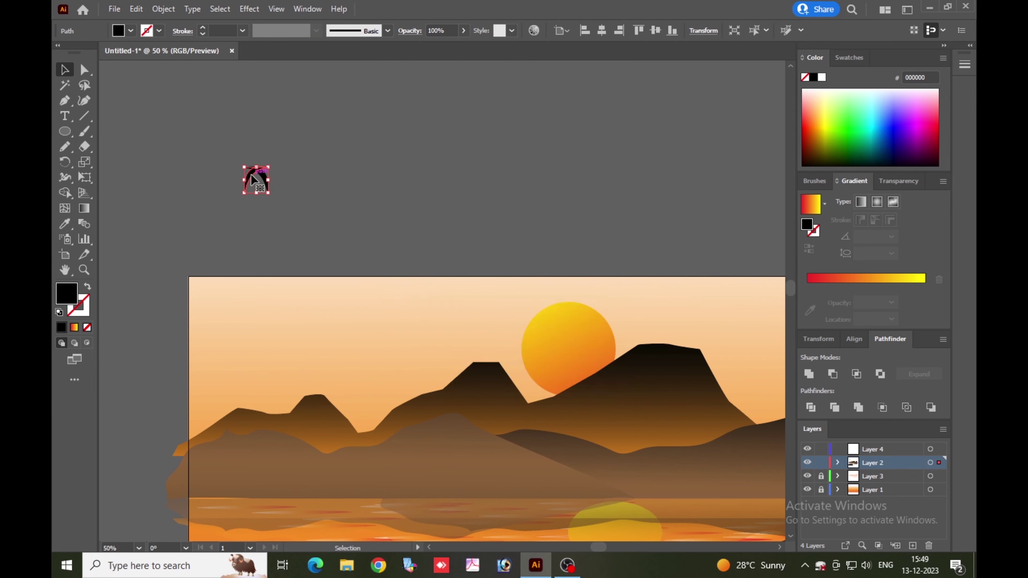
left_click_drag(267, 179, 366, 264)
right_click(264, 170)
left_click(319, 254)
Step: Scatter copies of the bird in the sky along the sun's left side to form a flock of six
left_click(497, 331, "ctrl")
left_click(430, 293, "ctrl")
left_click_drag(365, 263, 405, 270)
left_click_drag(405, 271, 440, 297)
left_click_drag(440, 297, 442, 326)
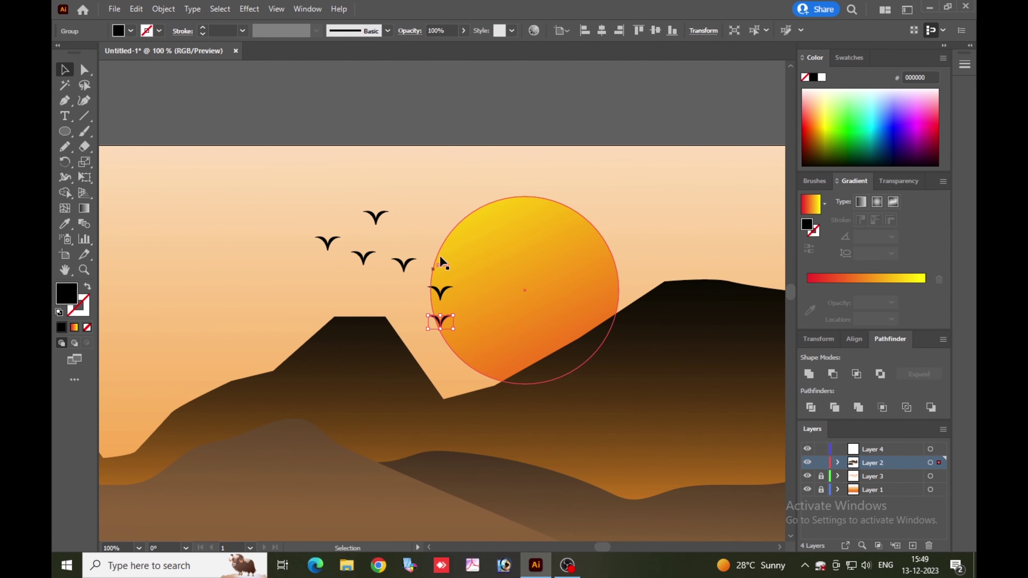
Step: Select the birds beside the sun and place a copy of the flock on the water below
scroll(441, 259, "down", 4)
left_click(473, 182)
left_click(510, 238, "ctrl")
left_click_drag(510, 238, 527, 127)
left_click(342, 260, "shift")
left_click_drag(310, 191, 345, 360)
left_click(341, 299, "shift")
left_click(337, 307, "shift")
Step: Reflect the birds on the water at a 180° angle, shift them slightly to the right and lower their opacity
right_click(345, 360)
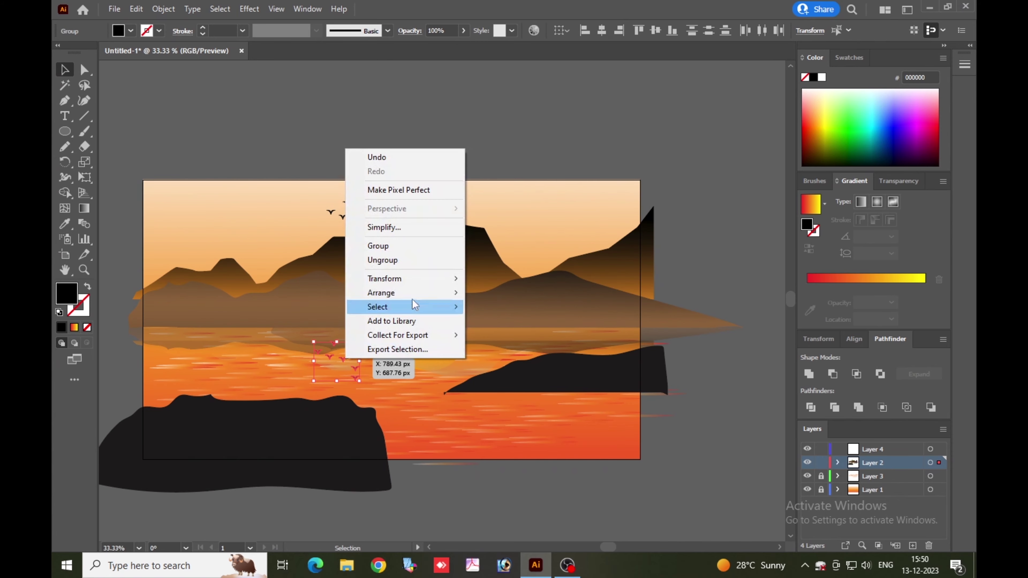
mouse_move(410, 283)
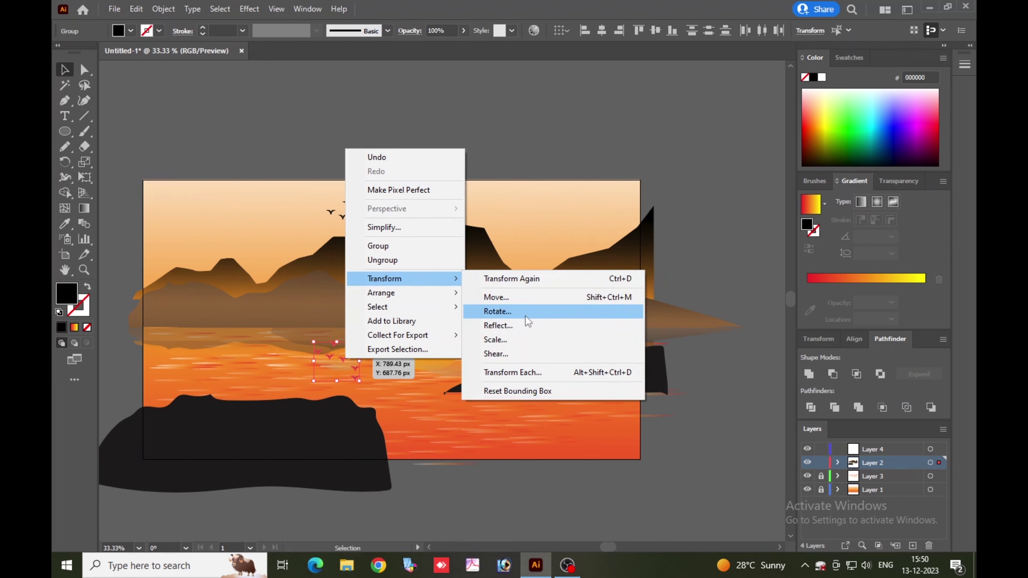
left_click(524, 326)
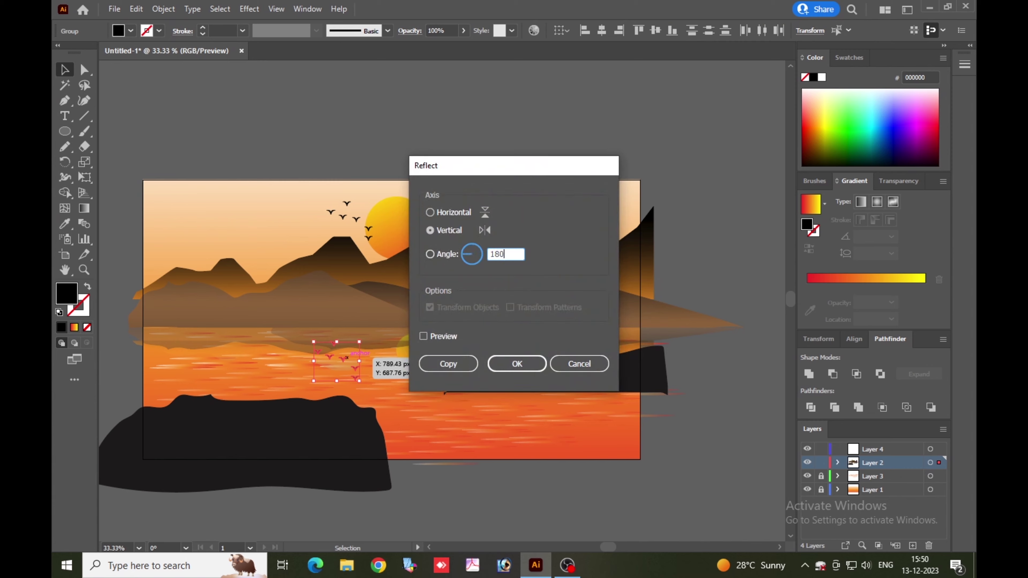
type("180")
left_click(517, 363)
left_click_drag(313, 351, 336, 350)
left_click(463, 30)
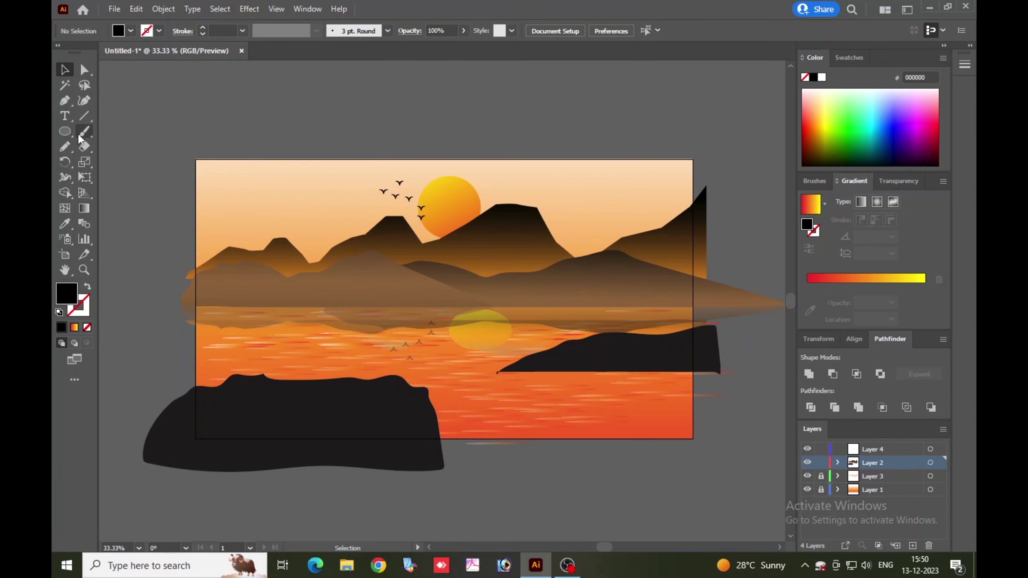
Step: Build a cloud from overlapping black ellipses above the artboard and unite them into one shape
left_click_drag(158, 83, 247, 105)
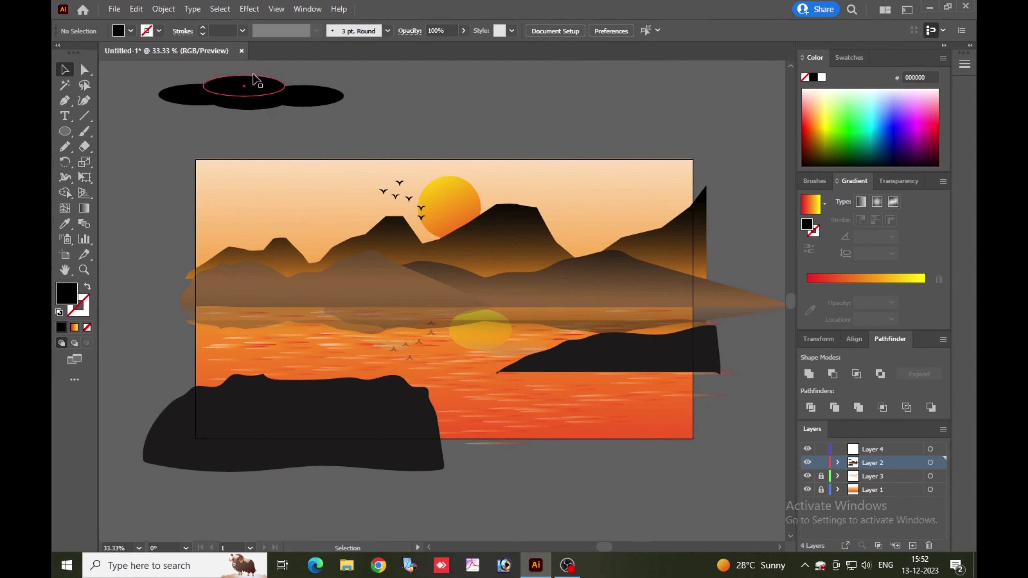
left_click_drag(290, 101, 292, 103)
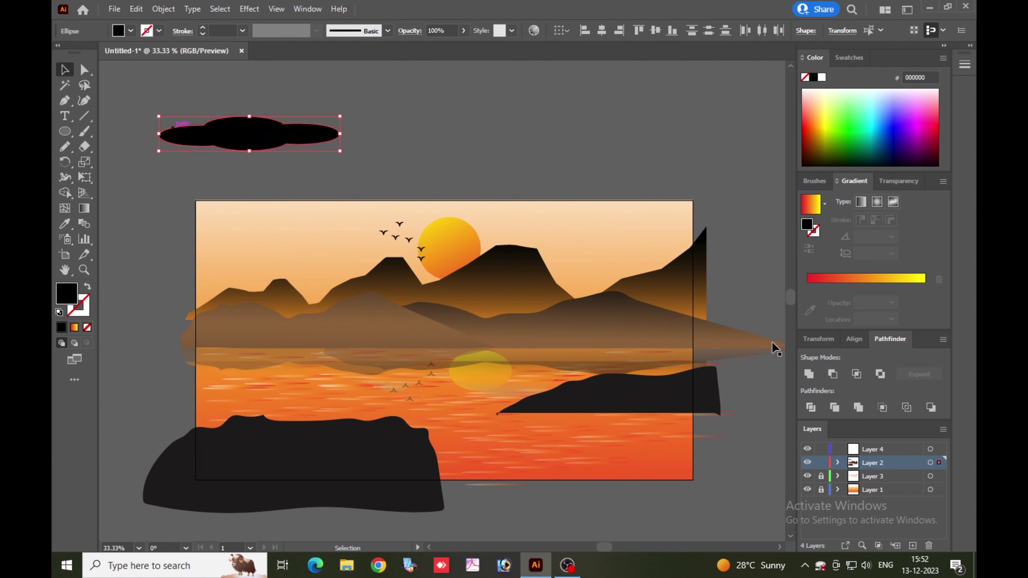
left_click(517, 131)
left_click(270, 139)
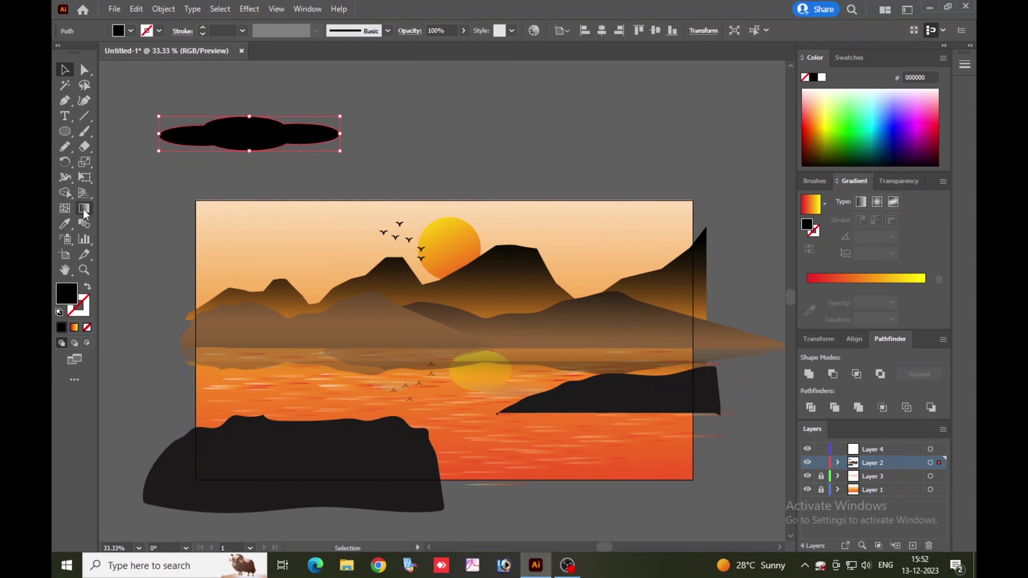
Step: Fill the cloud with the red-to-yellow linear gradient at about -69° and set its opacity to 50%
left_click(84, 208)
left_click(873, 280)
left_click_drag(198, 80, 287, 177)
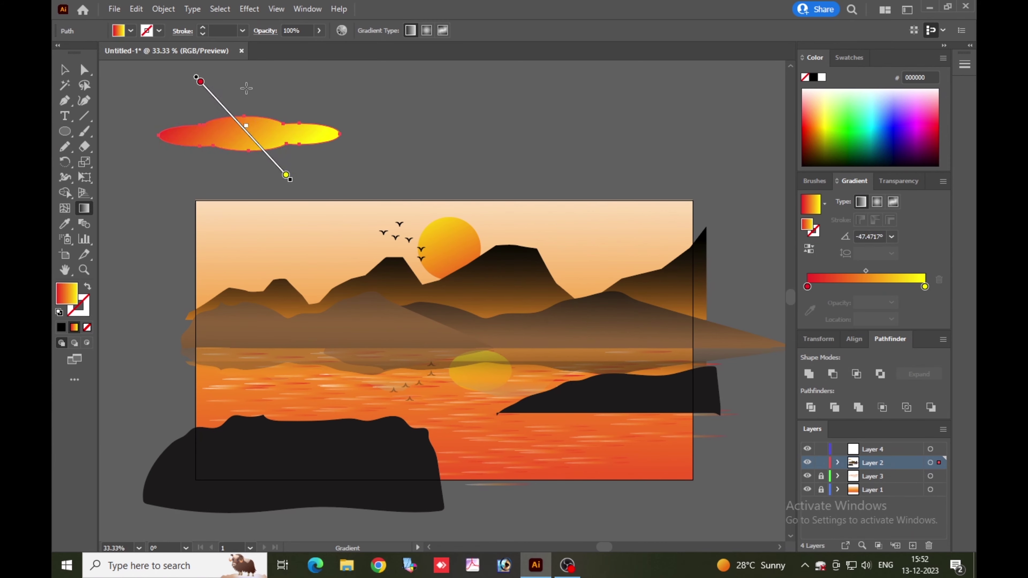
left_click_drag(246, 87, 275, 163)
left_click(64, 70)
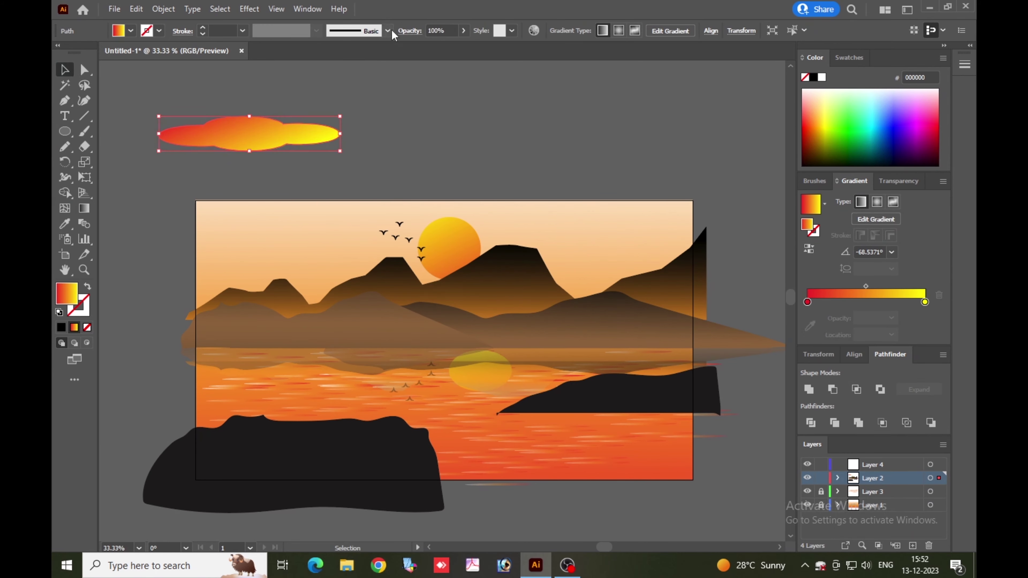
left_click(464, 30)
left_click_drag(458, 46, 432, 45)
Step: Place flattened, overlapping pairs of the cloud in the sky at the artboard's left edge and right of the sun
left_click_drag(280, 136, 596, 219)
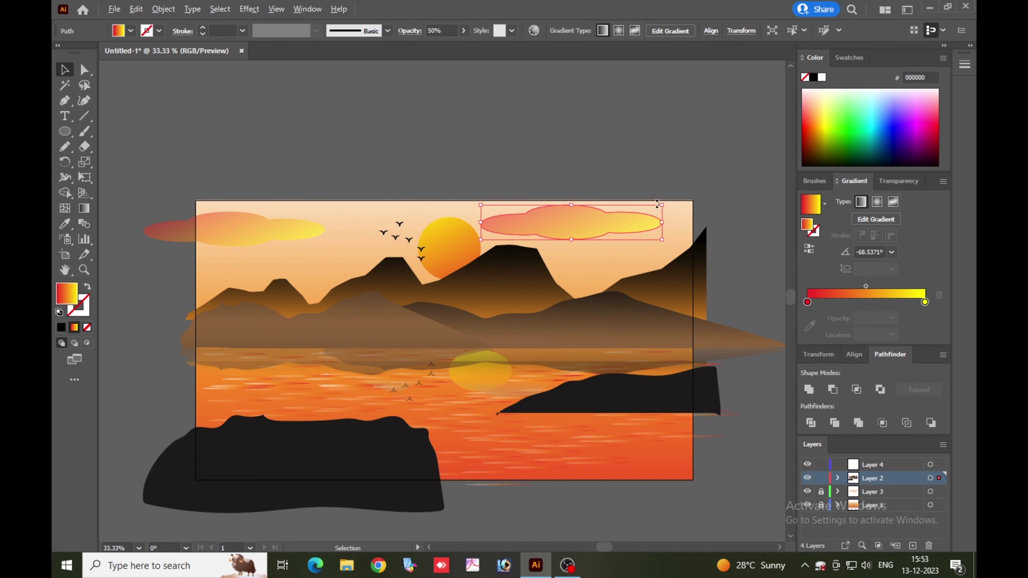
left_click_drag(662, 205, 583, 223)
left_click(280, 237)
left_click_drag(236, 213, 236, 229)
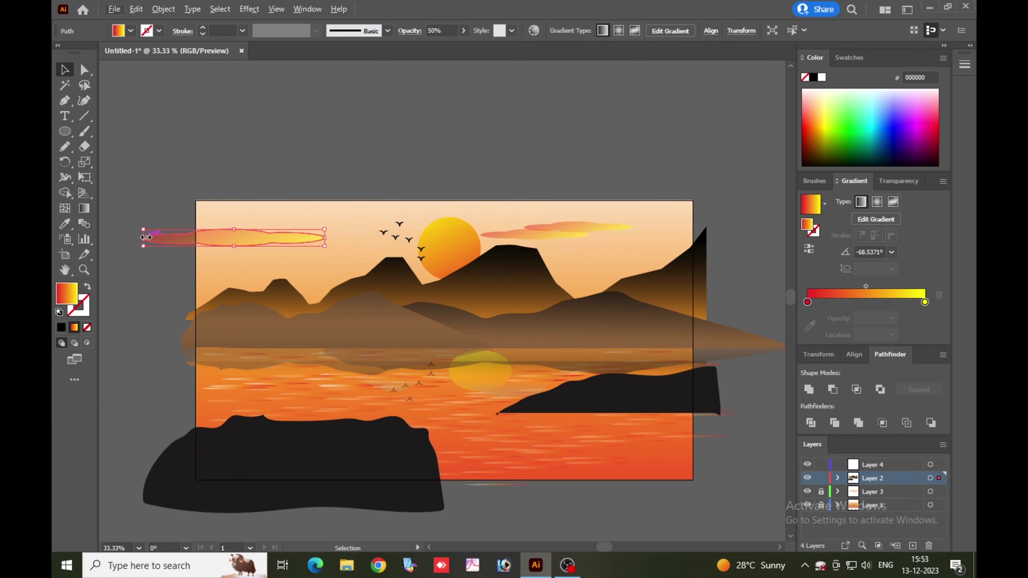
left_click_drag(143, 238, 166, 238)
left_click_drag(260, 239, 301, 250)
Step: Finish placing the sky clouds and lock Layer 4
left_click(498, 158)
left_click_drag(511, 143, 585, 131)
left_click_drag(601, 299, 545, 297)
left_click(820, 449)
Step: Copy all four sky clouds down onto the water and send the copies backward
left_click(228, 224)
left_click(507, 214)
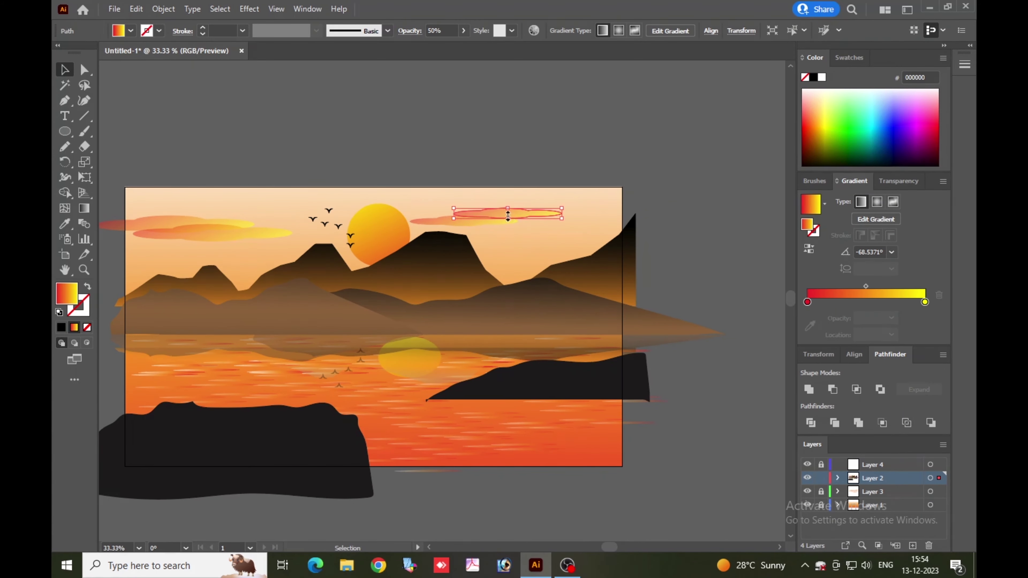
left_click(243, 239, "shift")
left_click(462, 222, "shift")
left_click_drag(229, 240, 271, 372)
right_click(271, 372)
mouse_move(356, 315)
left_click(449, 335)
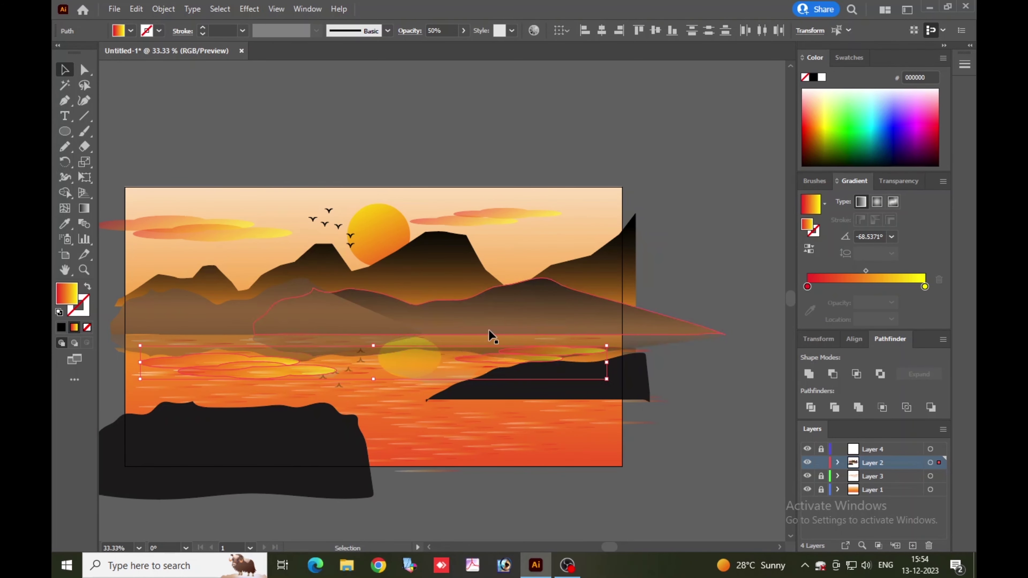
Step: Bring the black land on the right side of the lake to the front
left_click(613, 385)
right_click(615, 379)
mouse_move(631, 311)
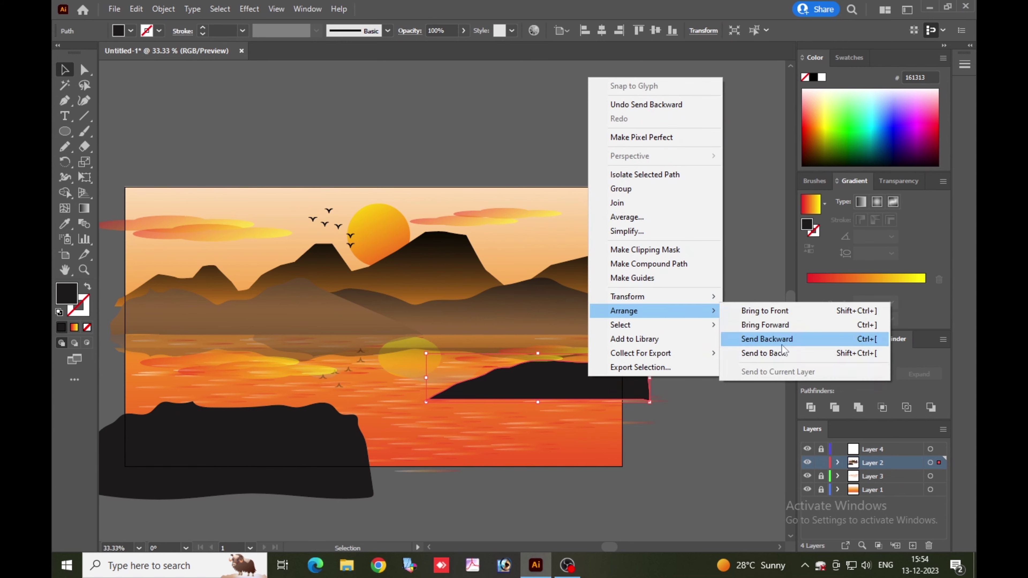
left_click(769, 310)
left_click(694, 269)
Step: Lower the opacity of the reflected clouds on the water to 36%
left_click(273, 376)
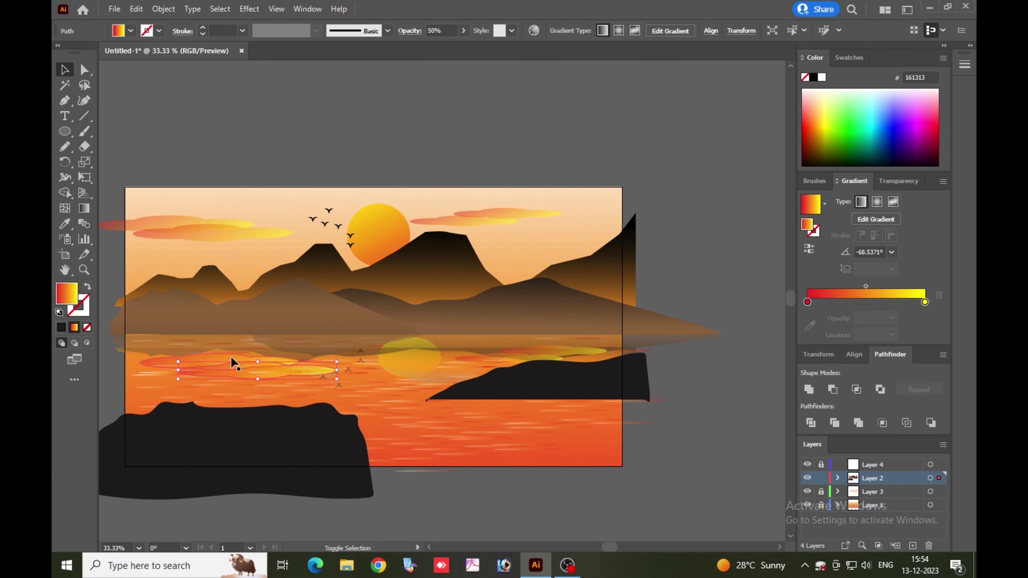
left_click(464, 31)
left_click_drag(437, 46, 426, 48)
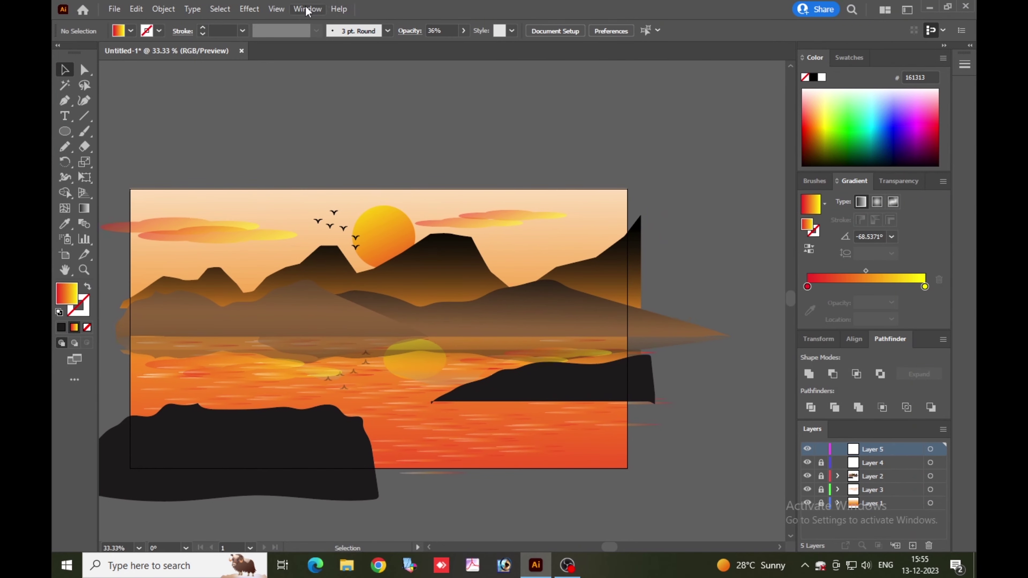
Step: Place the Trees 2 and Grass 1 symbols from the Nature symbol library beside the artboard and close the library
left_click(308, 9)
mouse_move(405, 518)
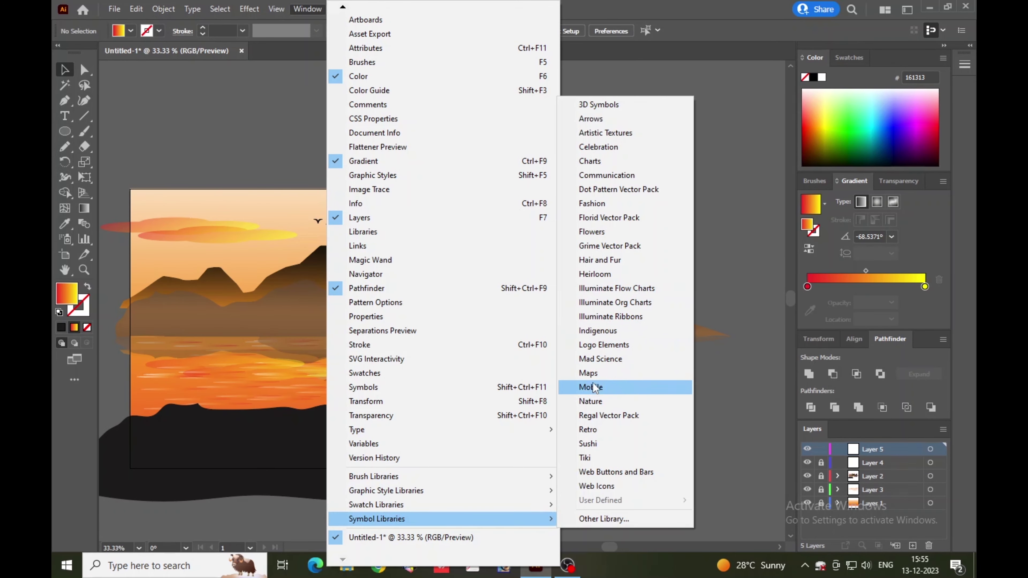
left_click(607, 388)
left_click_drag(516, 343, 514, 466)
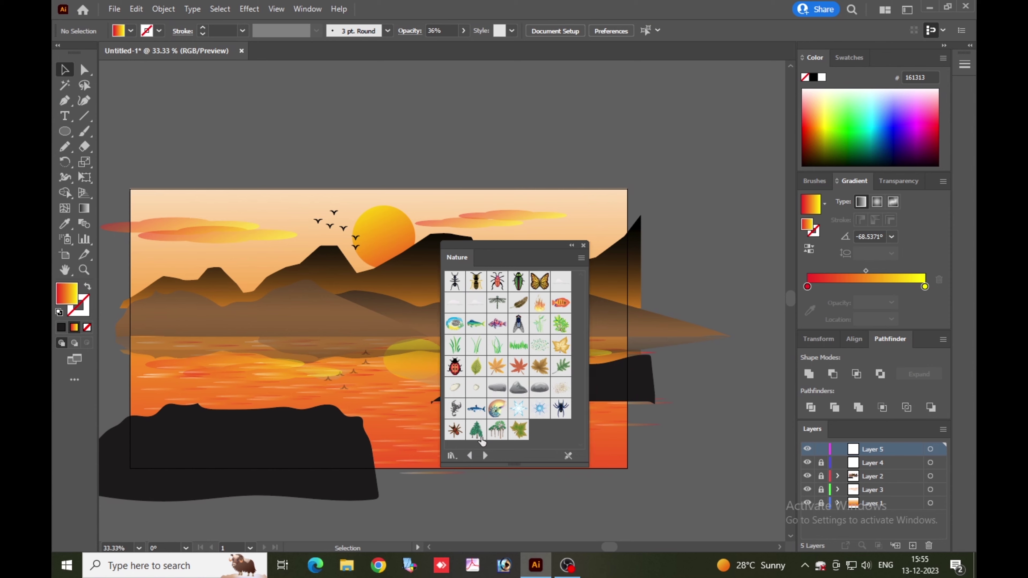
left_click_drag(706, 229, 708, 230)
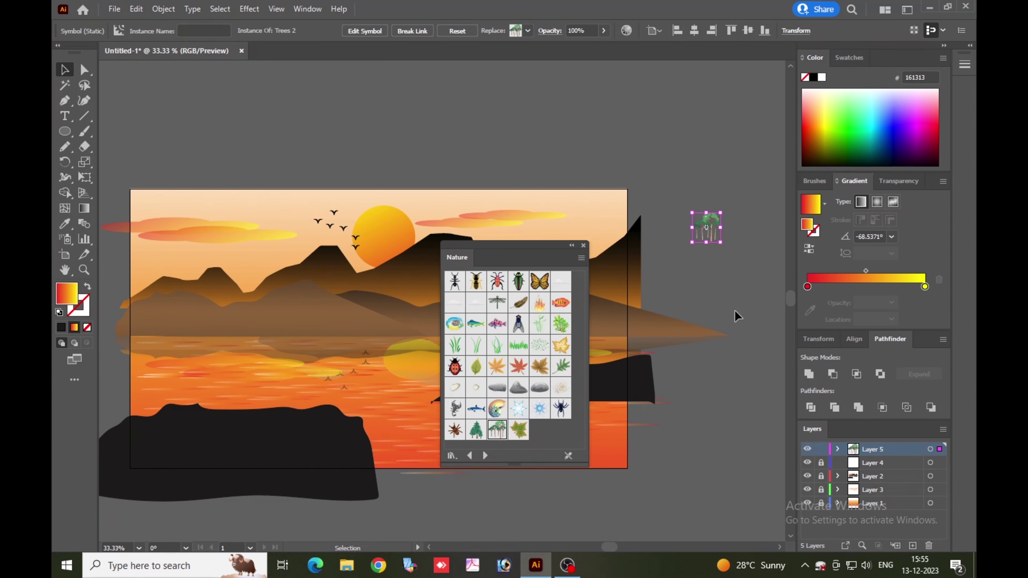
left_click(747, 297)
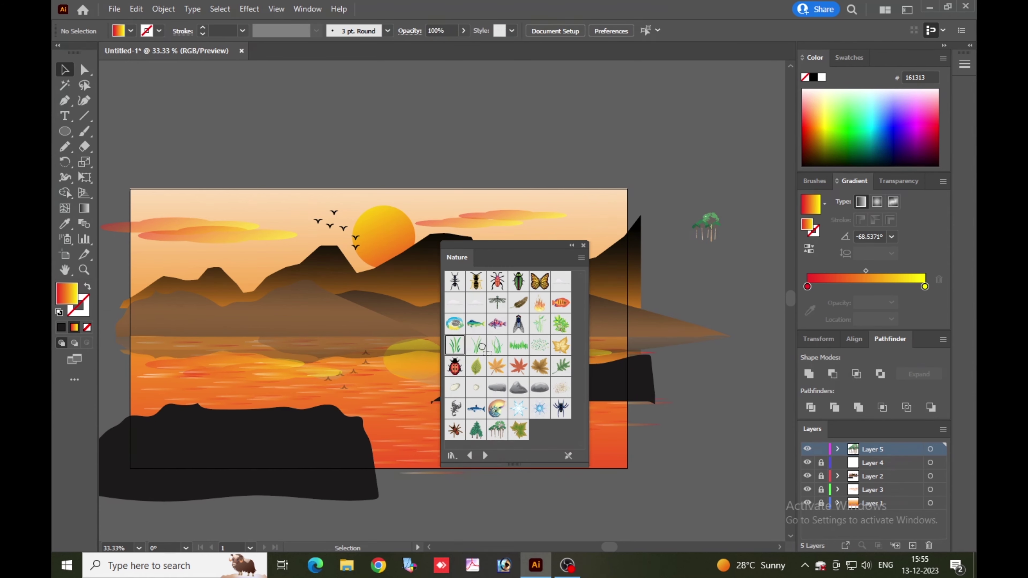
left_click_drag(481, 346, 711, 283)
left_click(583, 245)
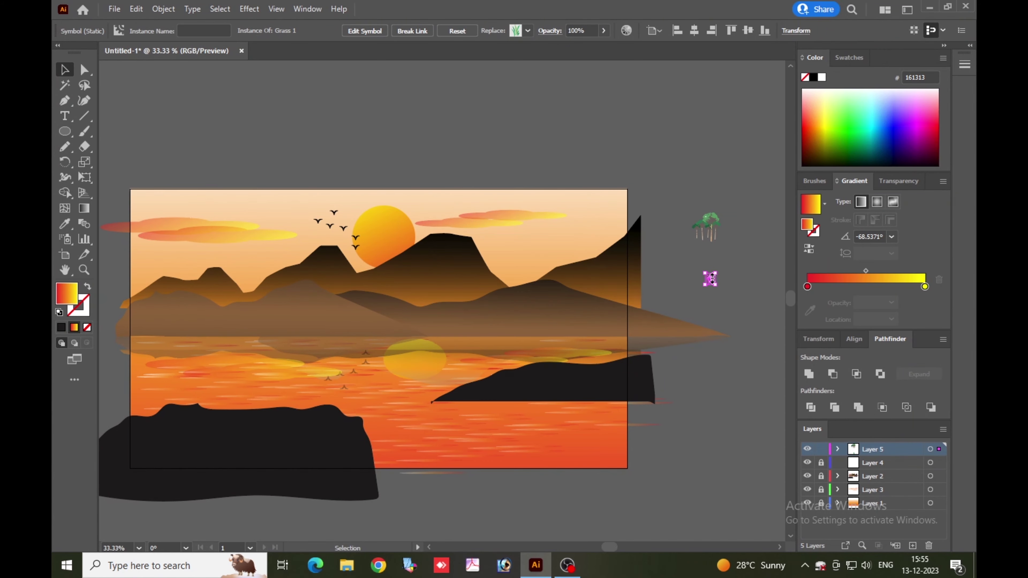
Step: Edit the Grass 1 and Trees 2 symbols and give both the solid dark fill 161313
key("ctrl+plus")
key("ctrl+plus")
left_click_drag(481, 322, 702, 300)
double_click(647, 269)
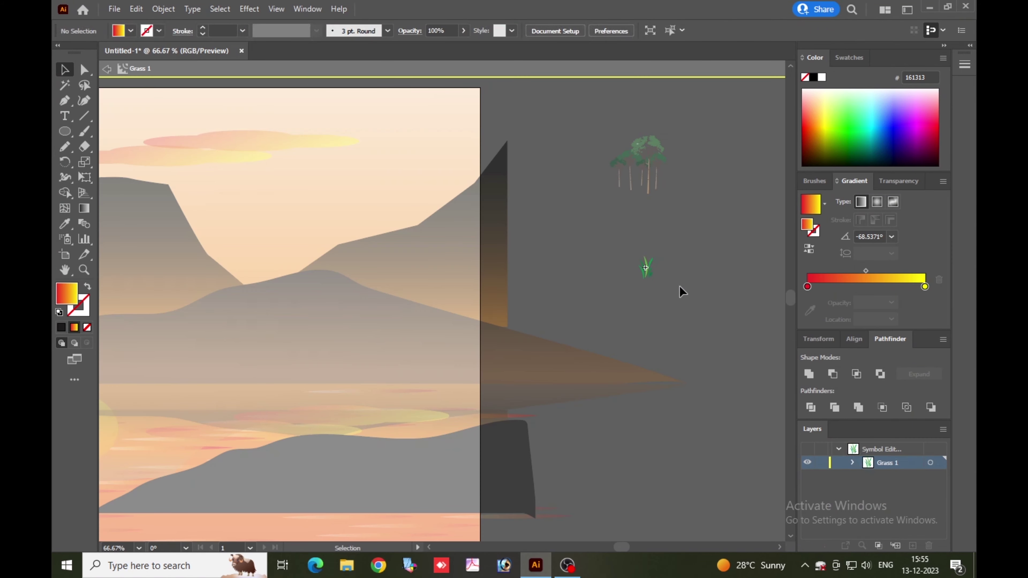
left_click(647, 268)
left_click(62, 328)
left_click(610, 113)
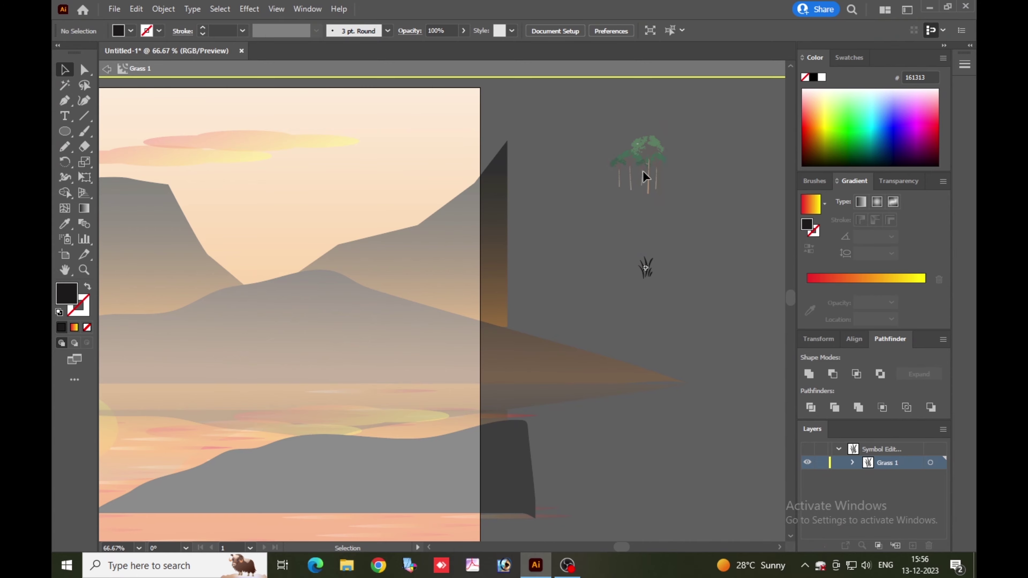
left_click(108, 72)
double_click(642, 160)
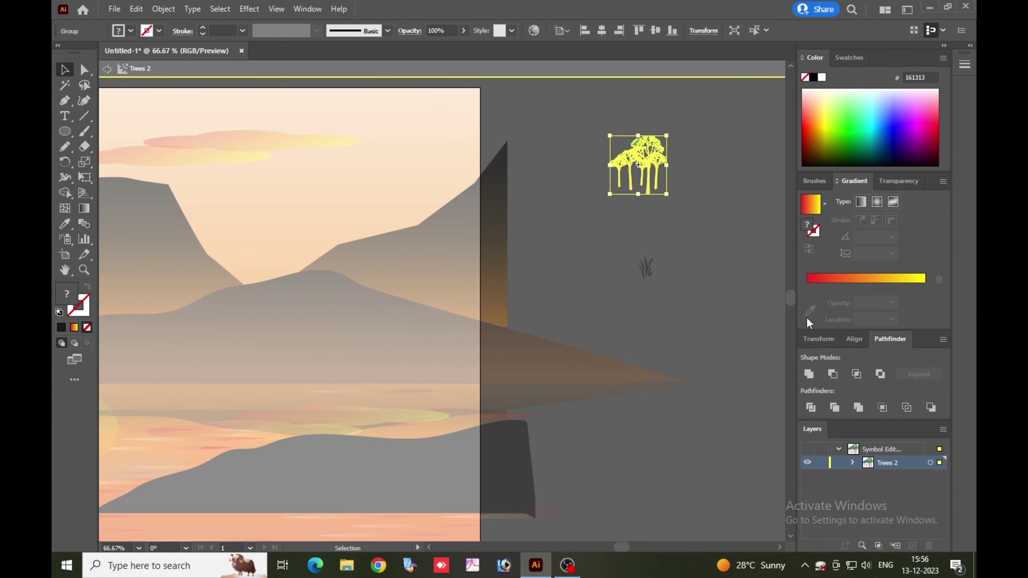
left_click(62, 327)
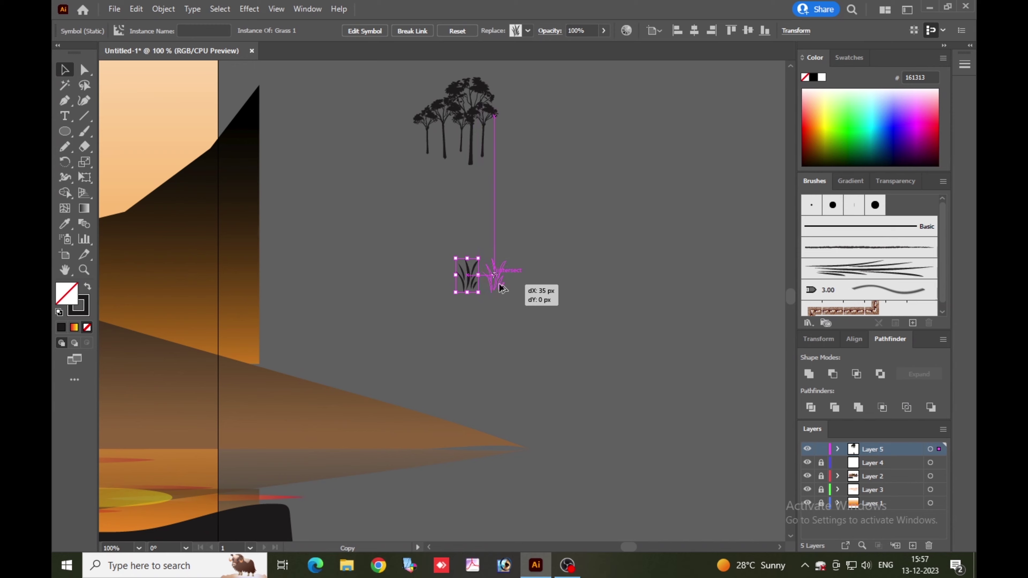
Step: Duplicate the dark grass into an overlapping clump with one tuft raised above the row, and group it
left_click_drag(502, 286, 485, 282)
left_click_drag(485, 280, 507, 279)
left_click_drag(507, 279, 522, 281)
left_click_drag(490, 279, 463, 277)
left_click(483, 276)
left_click_drag(464, 277, 487, 276)
left_click_drag(495, 274, 498, 257)
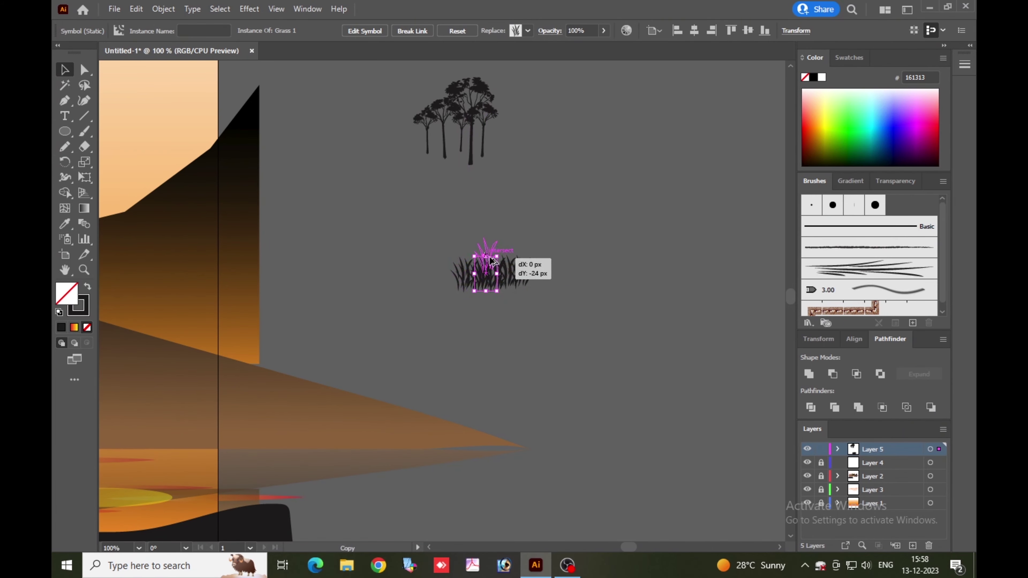
left_click(514, 243)
left_click_drag(441, 229, 538, 299)
key("ctrl+g")
Step: Create a new brush from the grouped grass clump
mouse_move(491, 268)
left_mouse_down()
mouse_move(904, 184)
mouse_move(905, 198)
left_mouse_up()
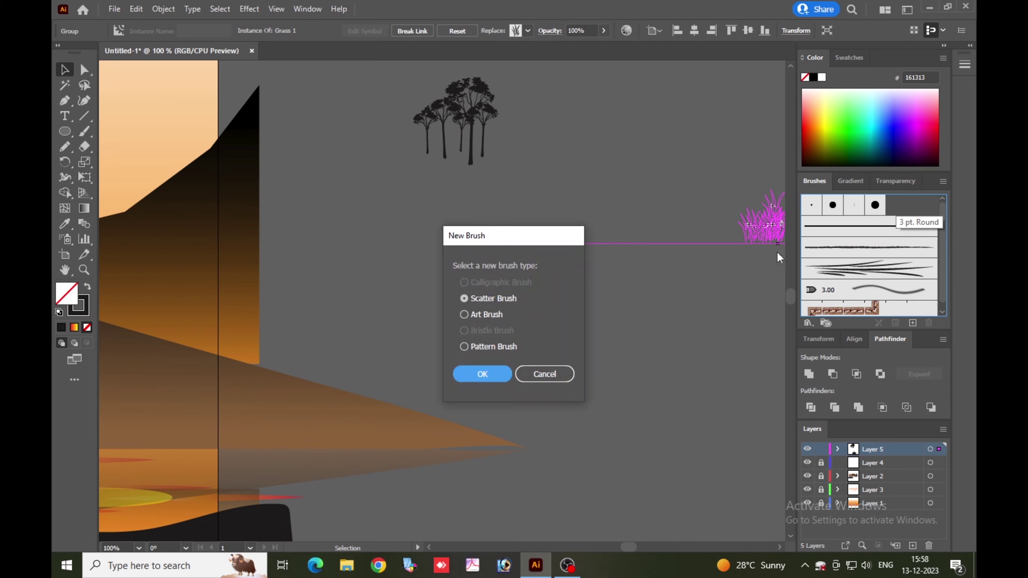
left_click(480, 380)
left_click(607, 453)
scroll(453, 330, "down", 4)
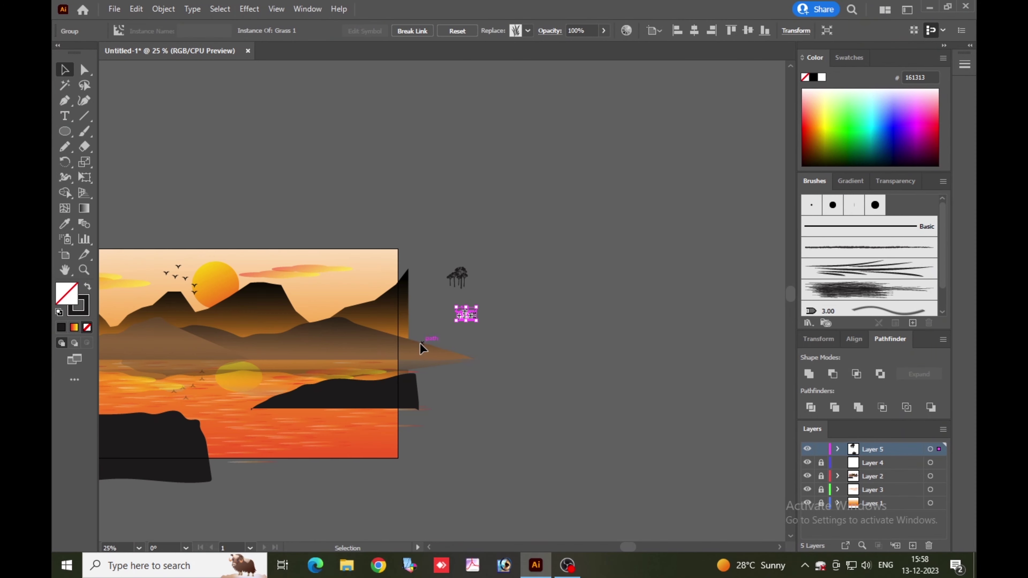
Step: Paint grass along the upper edge of the right-hand land with the new grass brush
scroll(364, 376, "up", 2)
mouse_move(282, 483)
left_mouse_down()
mouse_move(507, 262)
mouse_move(385, 475)
left_mouse_up()
scroll(507, 262, "up", 1)
key("b")
left_click_drag(263, 390, 313, 375)
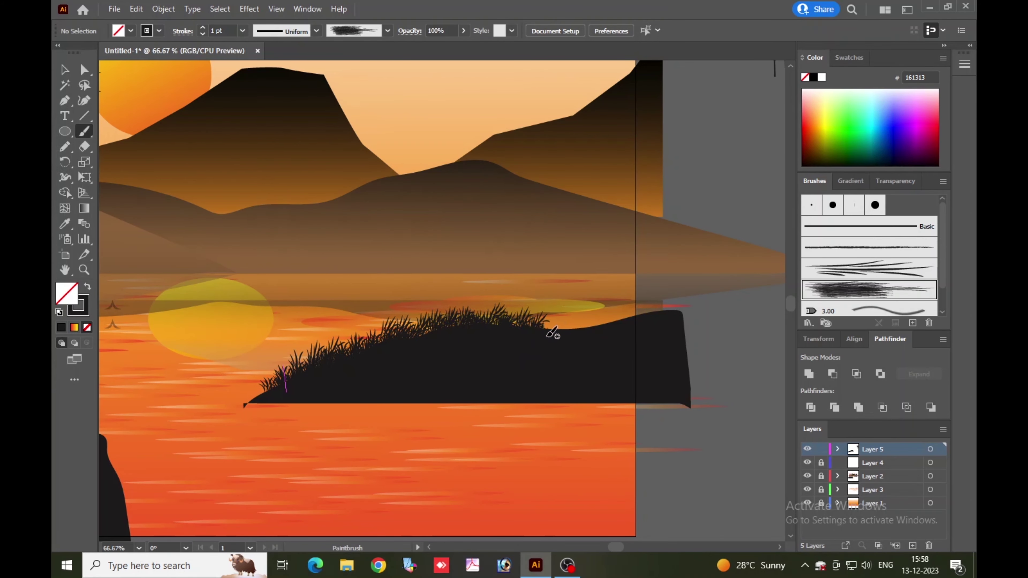
left_click_drag(285, 385, 624, 275)
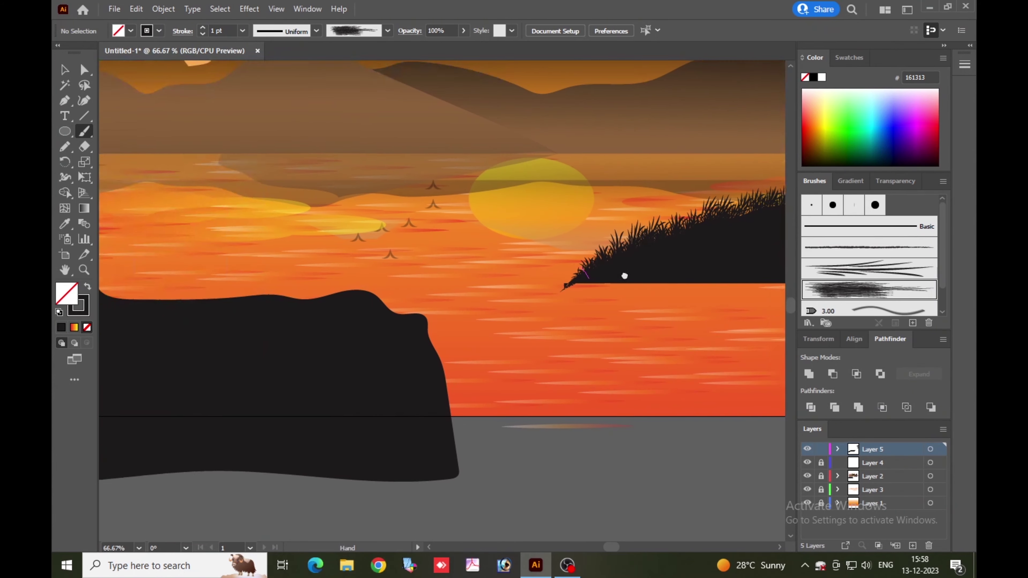
Step: Paint grass along the upper and right edges of the left foreground land
left_click_drag(280, 324, 636, 340)
mouse_move(310, 336)
left_mouse_down()
mouse_move(352, 318)
mouse_move(436, 302)
left_mouse_up()
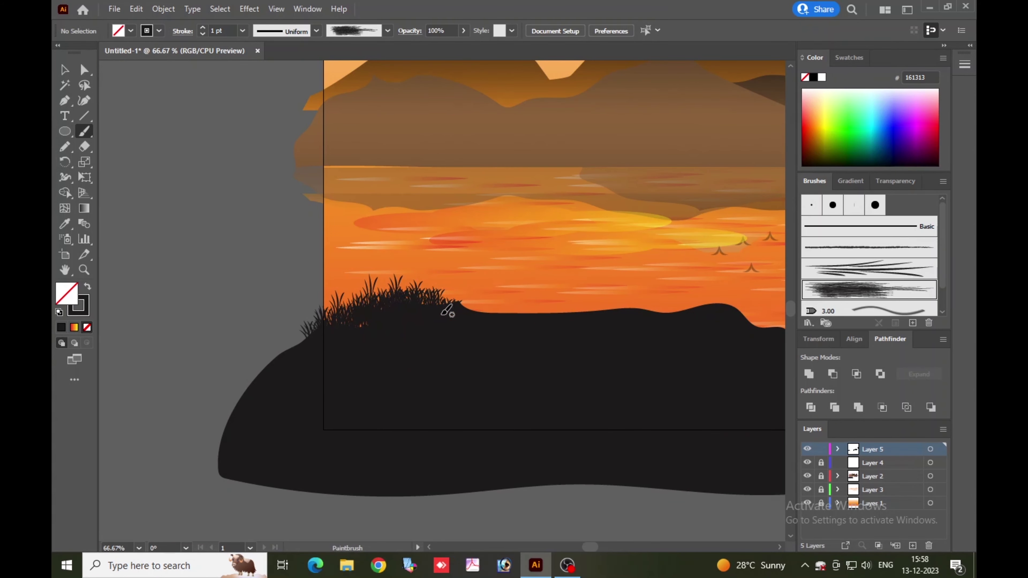
scroll(565, 309, "right", 8)
scroll(565, 309, "down", 1)
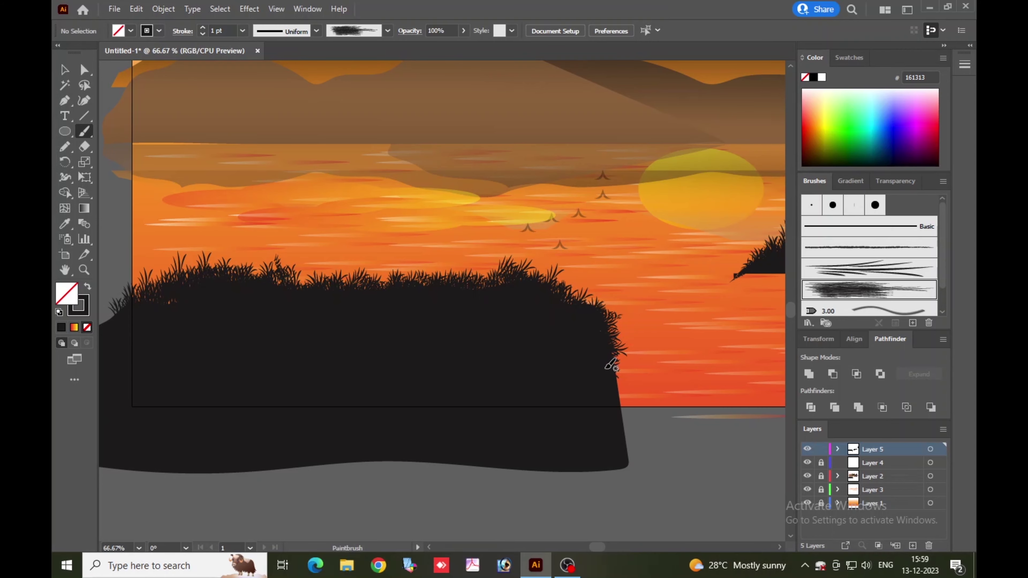
scroll(637, 406, "down", 2)
left_click_drag(586, 411, 418, 427)
scroll(522, 445, "up", 1)
left_click_drag(507, 390, 517, 438)
scroll(546, 397, "down", 2)
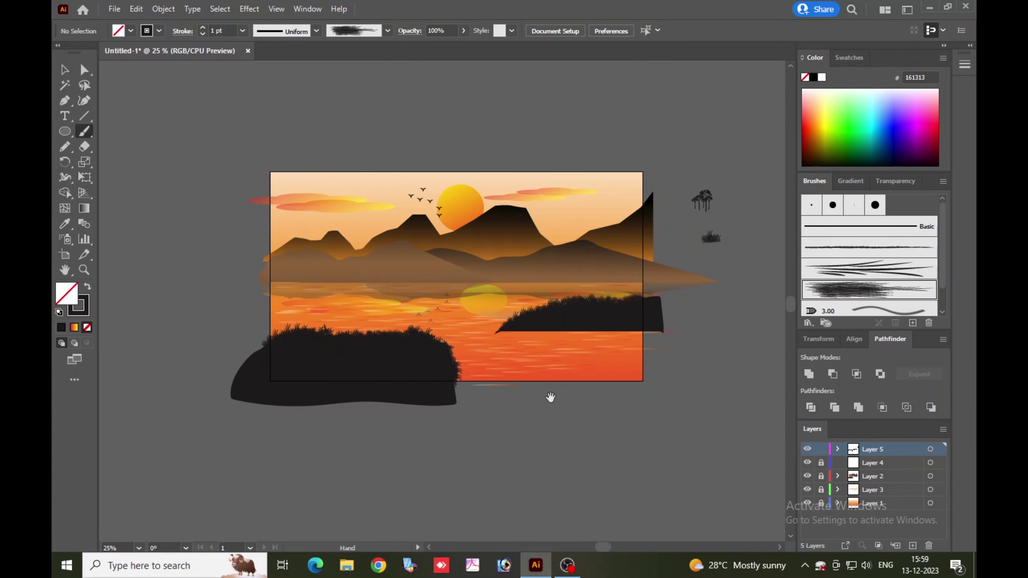
Step: Enlarge the dark tree symbol and reposition it beyond the artboard's upper right corner
key("v")
left_click(708, 198)
left_click_drag(714, 192, 770, 142)
left_click_drag(750, 177, 736, 169)
right_click(737, 168)
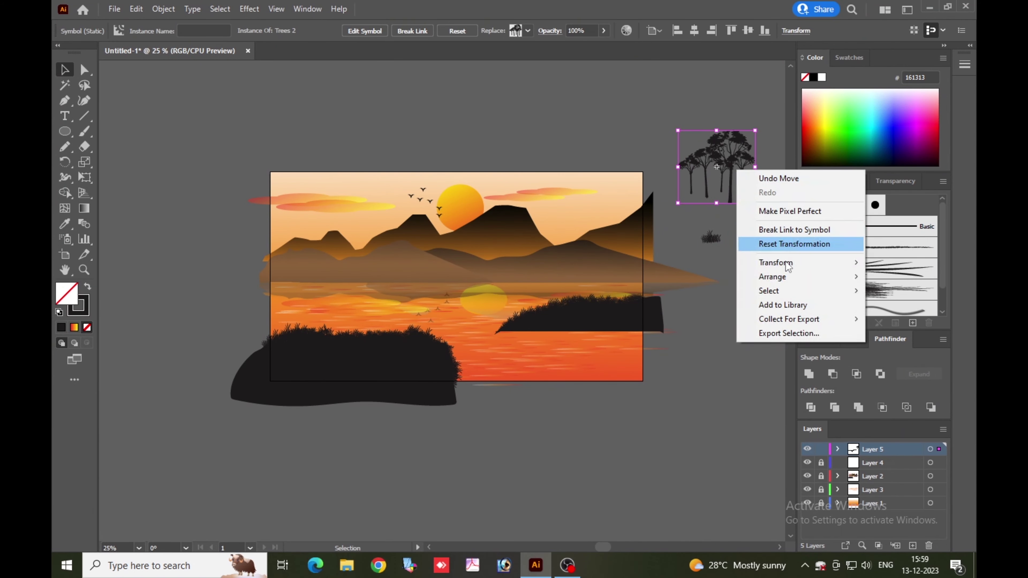
left_click(708, 167)
right_click(706, 152)
left_click(732, 146)
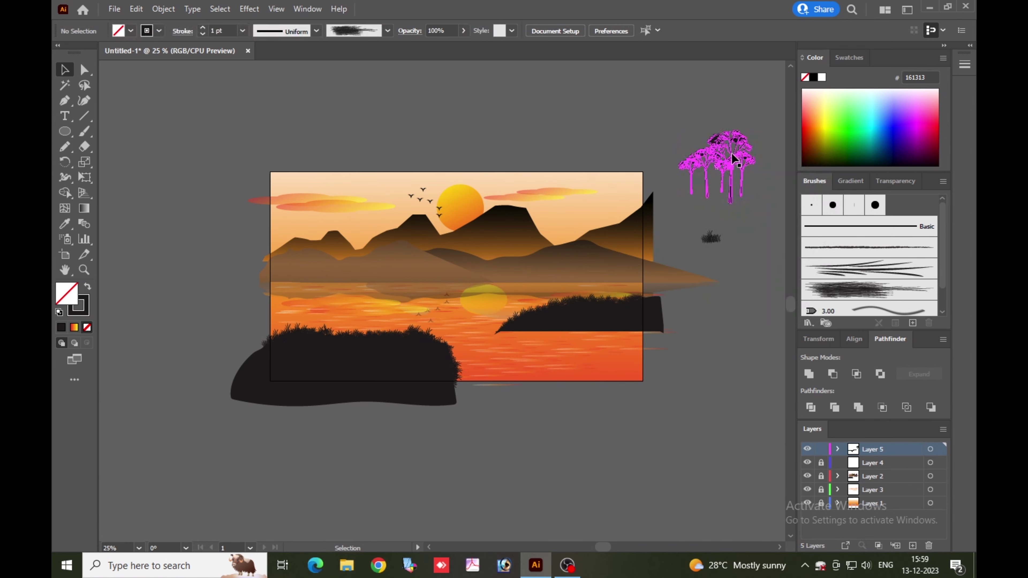
Step: Open the Trees 2 symbol for editing and ungroup its trees
left_click(712, 156)
double_click(713, 155)
left_click_drag(672, 143, 784, 286)
right_click(715, 166)
left_click(754, 288)
left_click(692, 259)
left_click(678, 242)
right_click(702, 221)
left_click(733, 342)
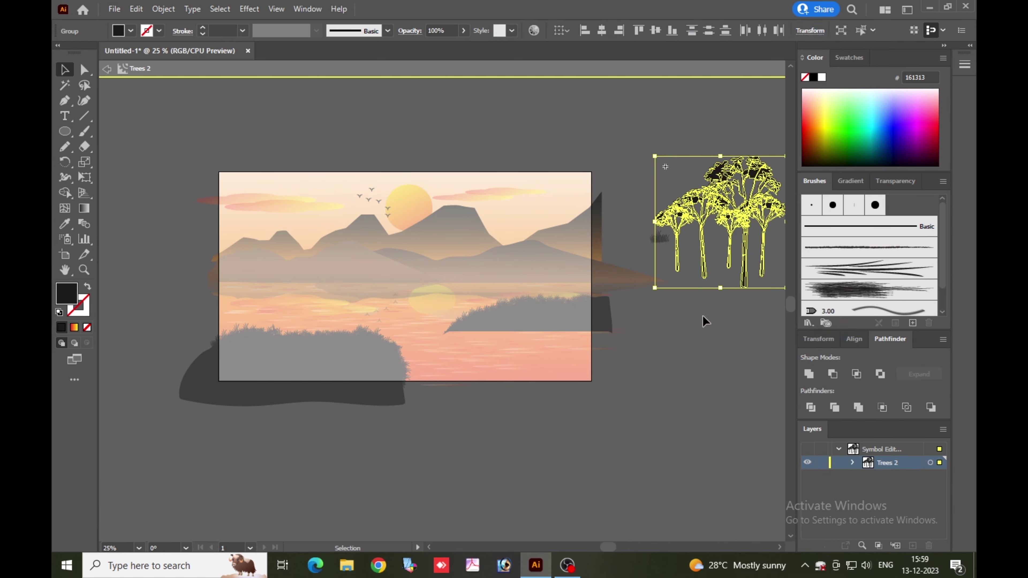
Step: Separate one tree from the symbol artwork and place it, resized, on the right-hand land
left_click(703, 315)
left_click(699, 221)
left_click_drag(699, 222, 564, 459)
left_click(618, 292)
left_click(652, 379)
left_click(697, 385)
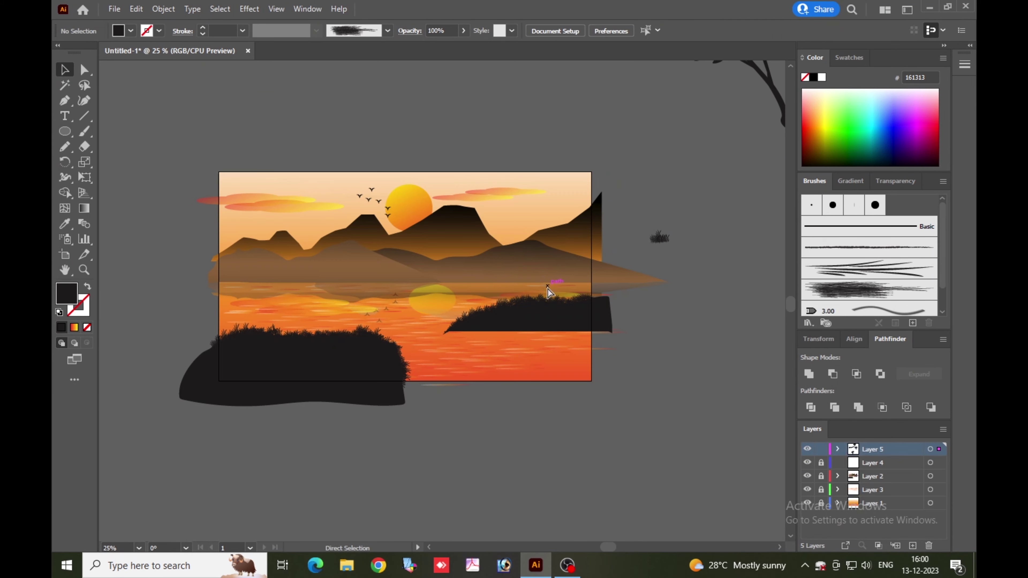
key("ctrl+t")
left_click(561, 80)
left_click_drag(444, 235, 445, 309)
left_click_drag(446, 330, 543, 230)
scroll(479, 276, "up", 2)
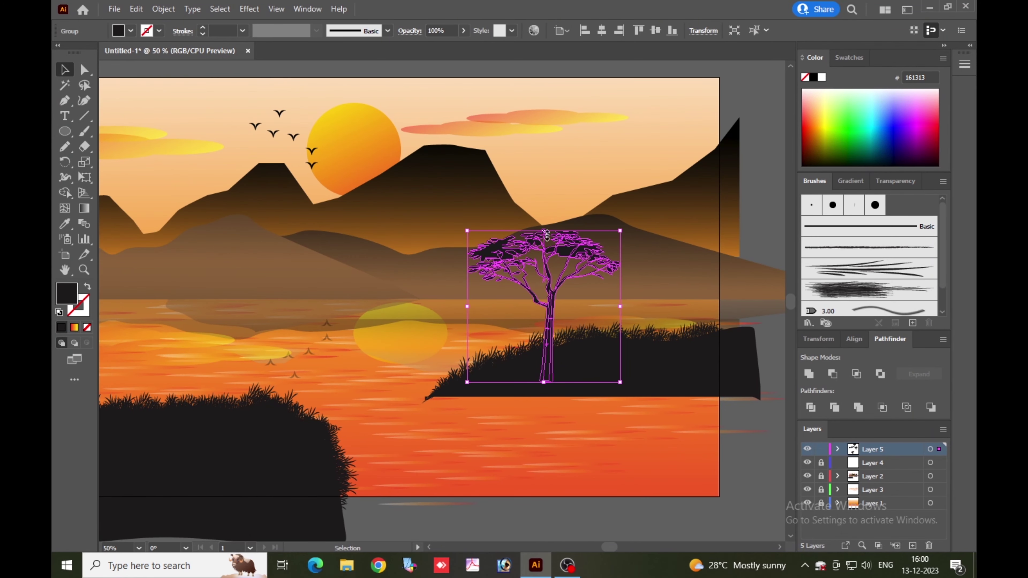
Step: Duplicate the tree on the right-hand land and resize and shift the pair so their crowns overlap
left_click_drag(547, 344, 557, 339)
left_click(761, 234)
mouse_move(557, 303)
left_mouse_down()
mouse_move(587, 296)
mouse_move(568, 321)
mouse_move(551, 319)
left_mouse_up()
left_click_drag(623, 359, 605, 344)
mouse_move(545, 312)
left_mouse_down()
mouse_move(583, 309)
mouse_move(542, 328)
left_mouse_up()
left_click(744, 215)
left_click(733, 243)
left_click(749, 442)
scroll(750, 441, "down", 1)
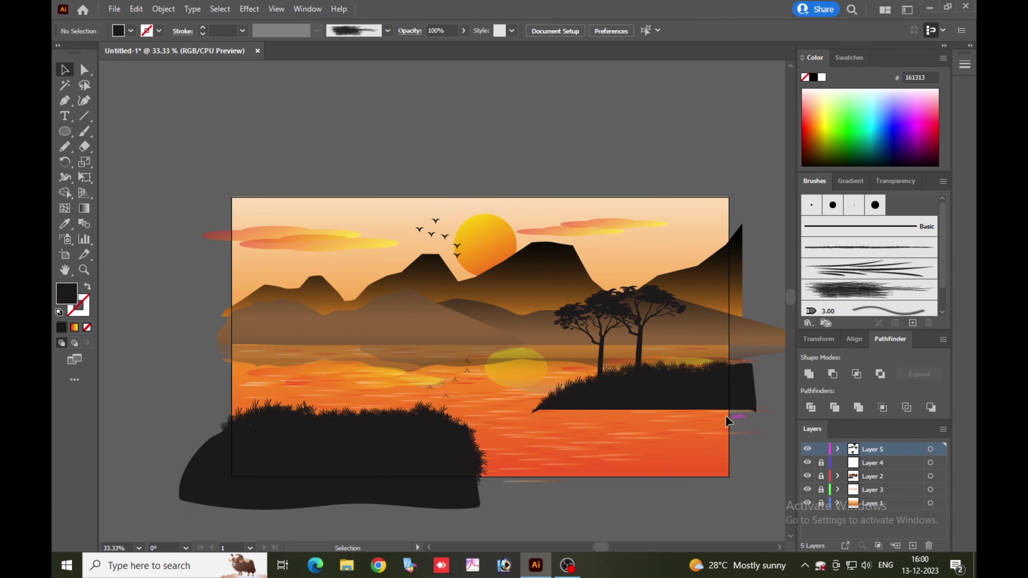
Step: Reflect a copy of the right-hand grassy land and move it down below the original
right_click(633, 320)
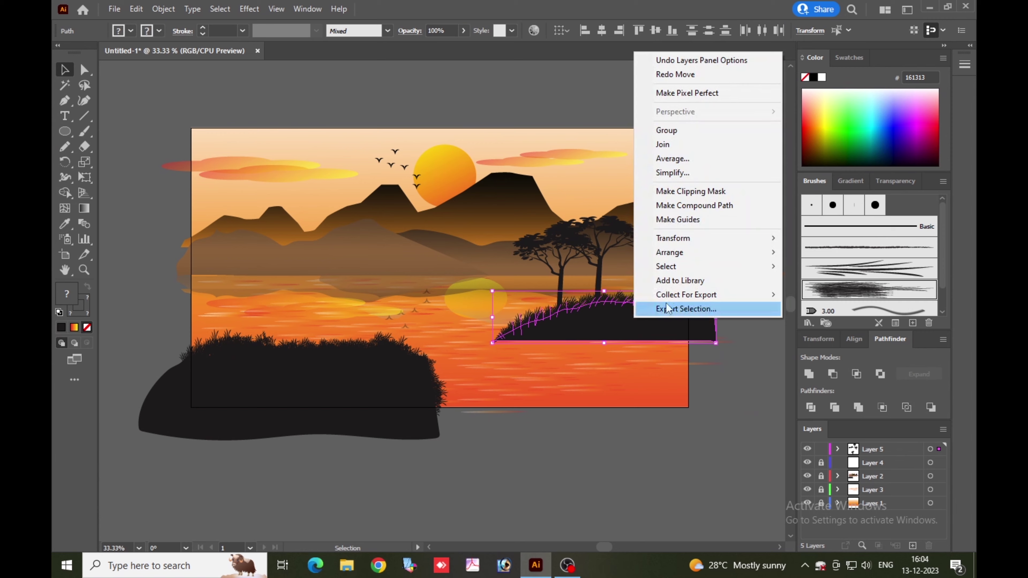
mouse_move(663, 234)
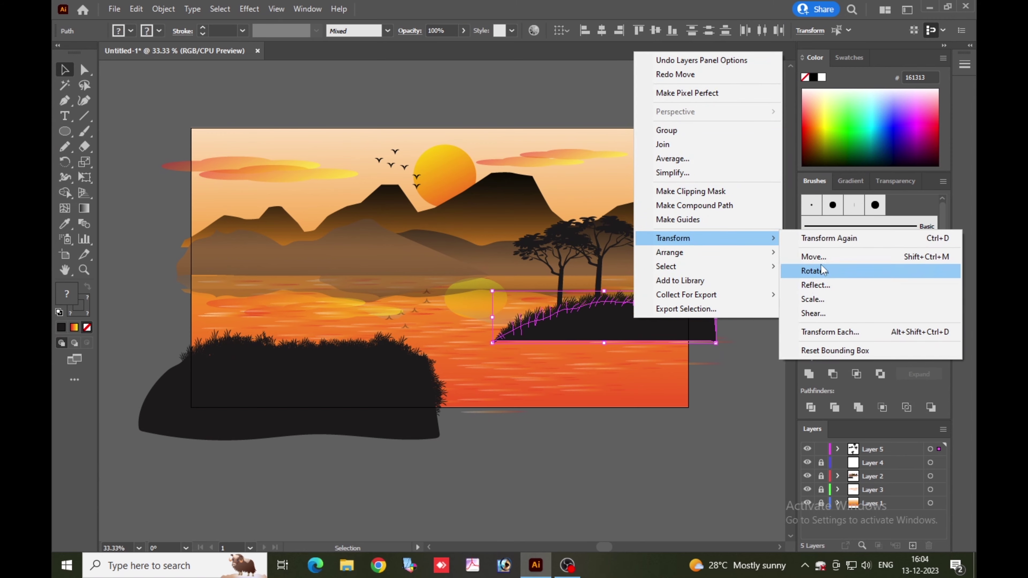
left_click(805, 286)
left_click(461, 361)
left_click_drag(638, 320, 635, 364)
left_click(750, 328)
Step: Reflect a copy of the two trees on the right-hand land at a 180° angle
left_click(558, 276)
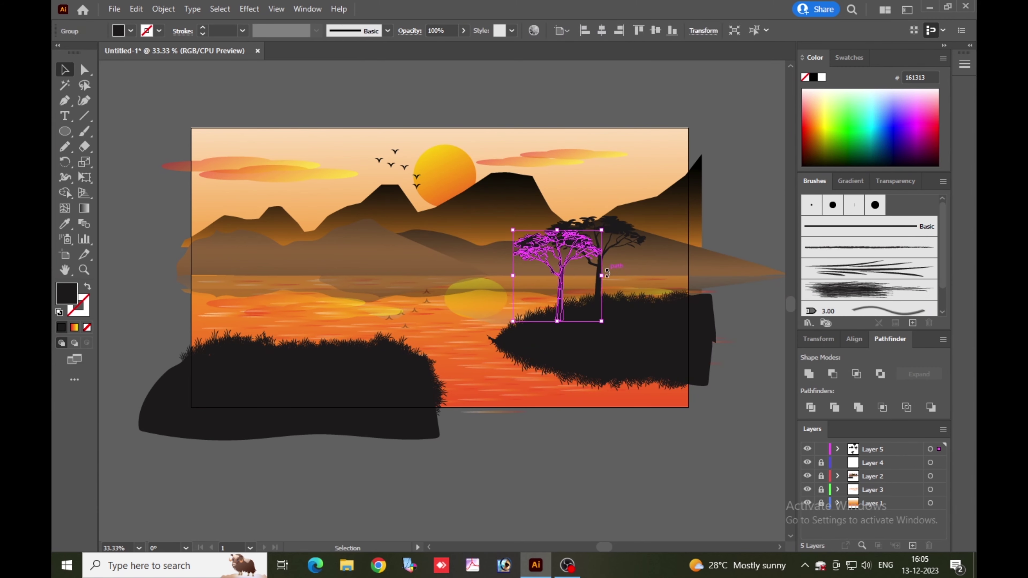
left_click(598, 276, "shift")
right_click(569, 249)
mouse_move(625, 381)
left_click(735, 428)
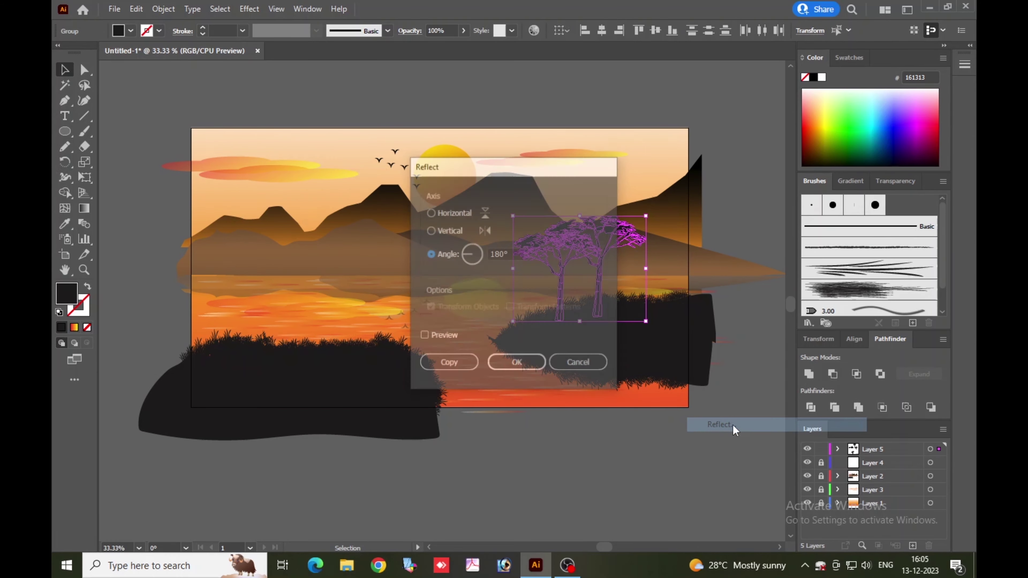
left_click(451, 362)
Step: Flatten the reflected trees' height so they fit on the water above the artboard's lower edge
left_click_drag(579, 463, 580, 422)
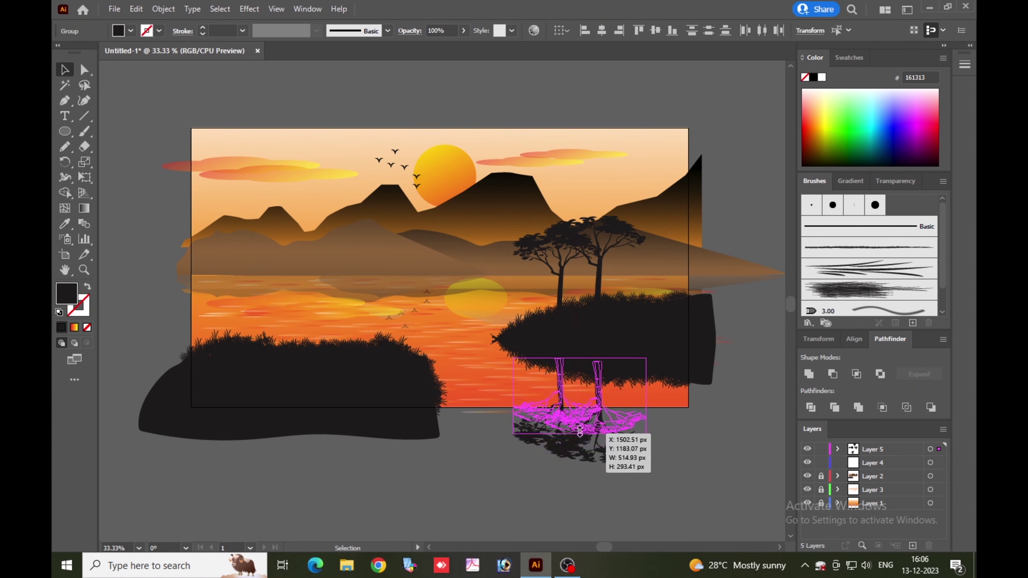
left_click(692, 413)
left_click_drag(515, 410, 515, 399)
left_click(777, 456)
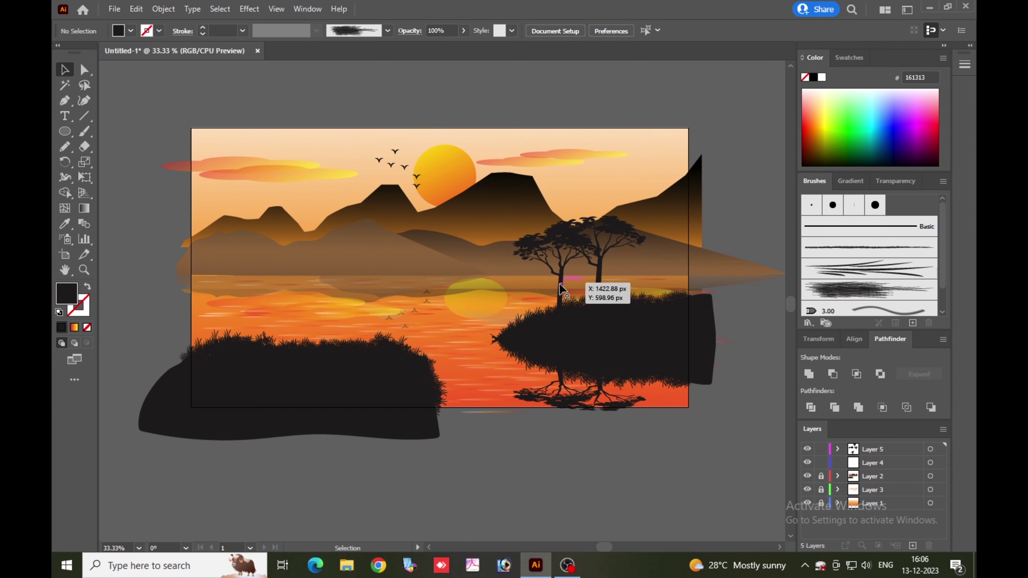
Step: Copy a tree onto the left foreground land, enlarge it and arrange an overlapping pair at the artboard's left edge
left_click_drag(560, 285, 200, 321)
left_click_drag(243, 267, 288, 221)
left_click_drag(221, 318, 210, 298)
left_click_drag(277, 209, 295, 192)
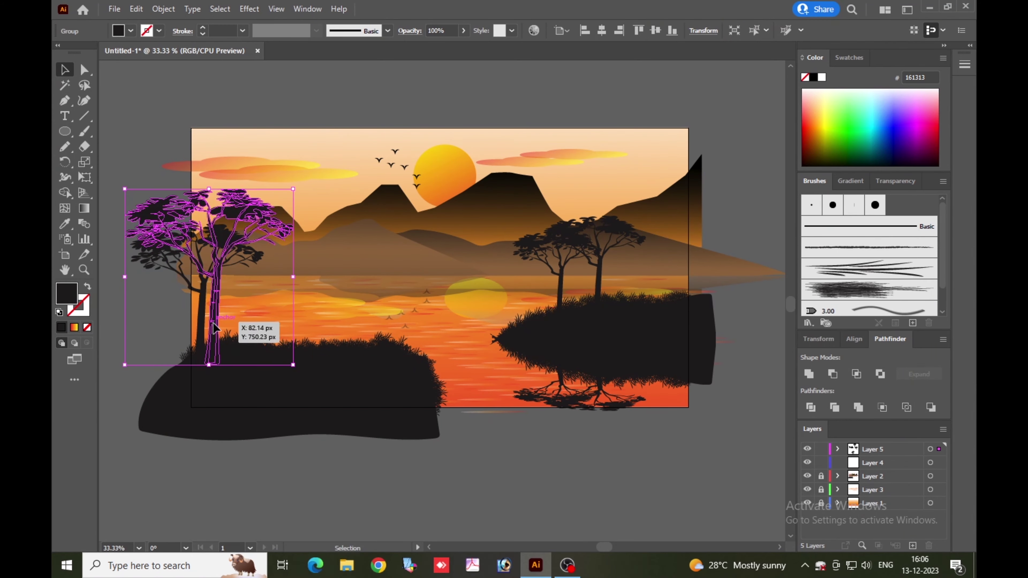
left_click_drag(212, 323, 233, 329)
left_click(159, 144)
left_click(152, 133)
left_click(146, 118)
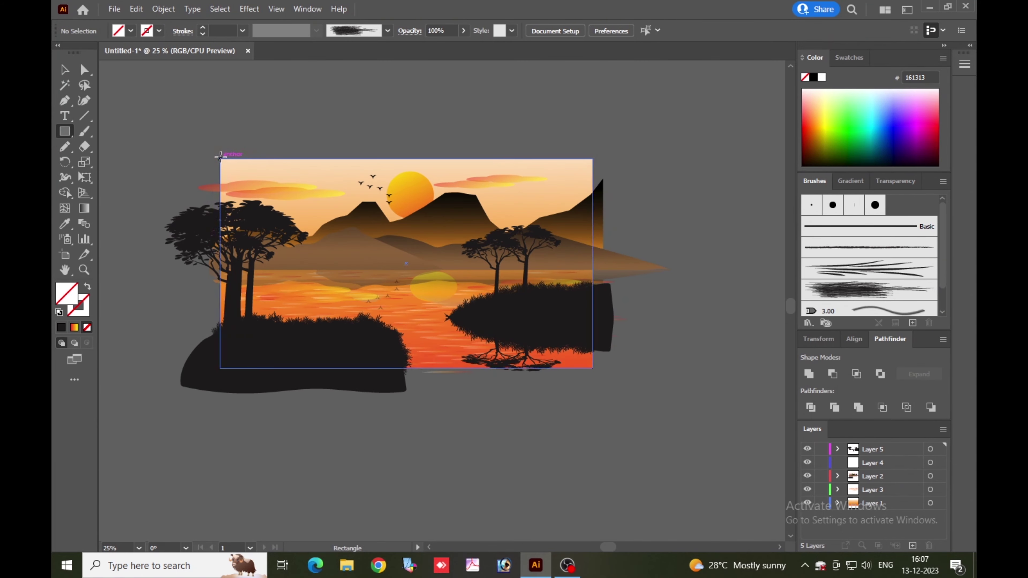
Step: Draw a rectangle covering the artboard and use it as a clipping mask for all the artwork
mouse_move(220, 158)
left_mouse_down()
mouse_move(563, 369)
mouse_move(592, 368)
left_mouse_up()
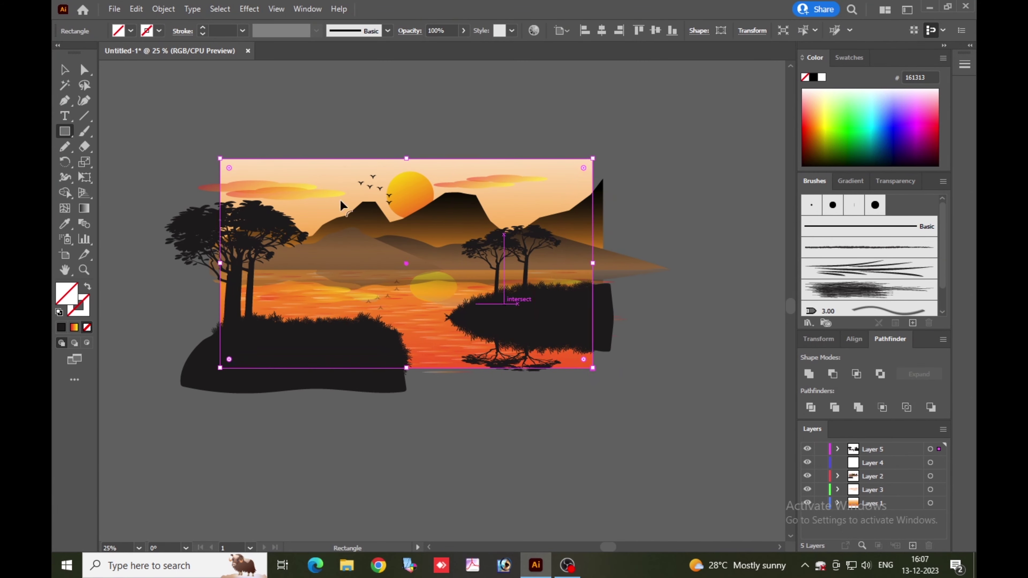
left_click(64, 70)
key("ctrl+a")
right_click(356, 282)
left_click(429, 397)
left_click(498, 433)
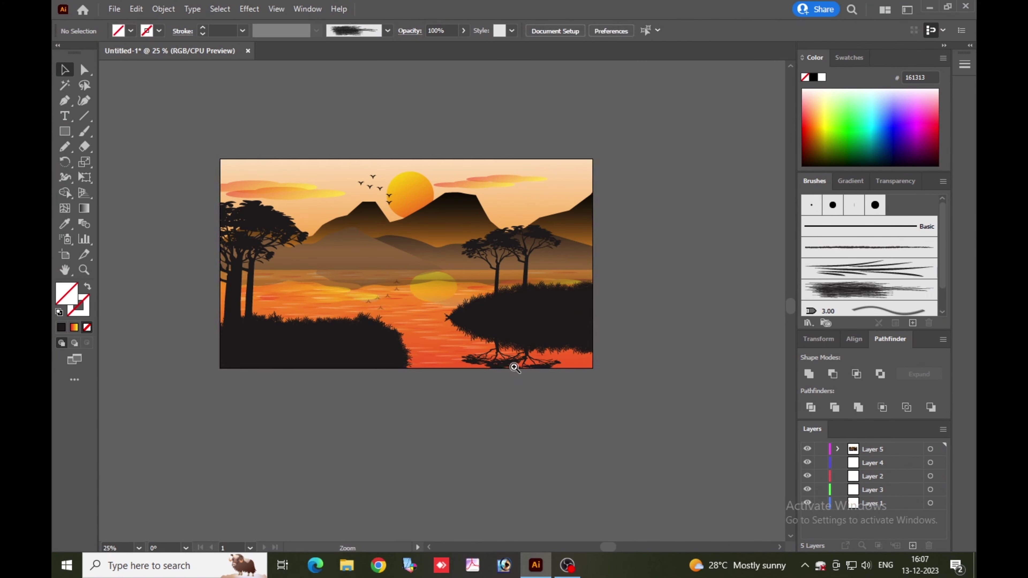
Step: Collapse the side panels and examine the finished artwork enlarged
left_click(520, 367, "ctrl")
left_click_drag(448, 387, 624, 501)
left_click(944, 45)
left_click(682, 302, "ctrl")
left_click_drag(681, 303, 975, 338)
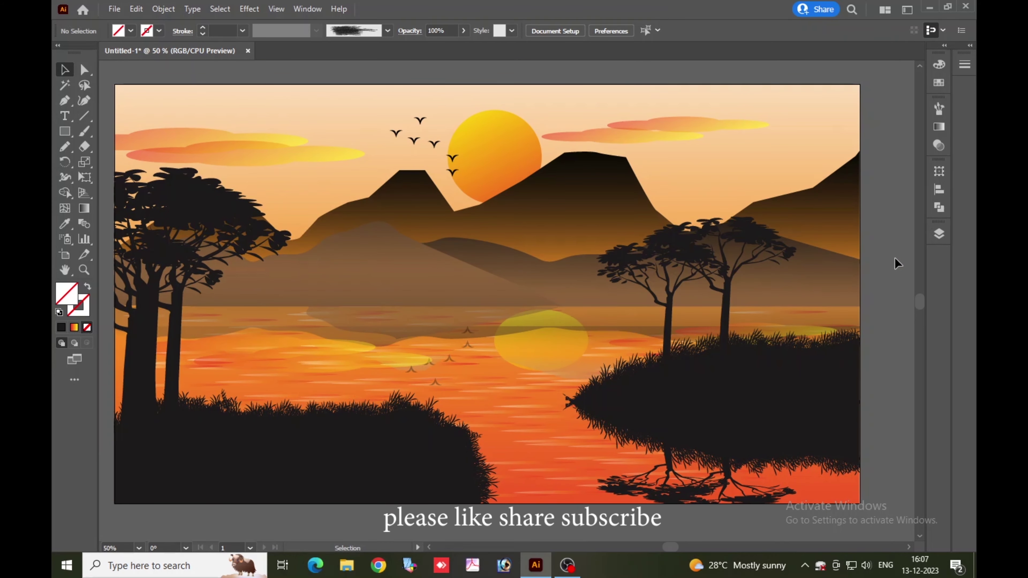